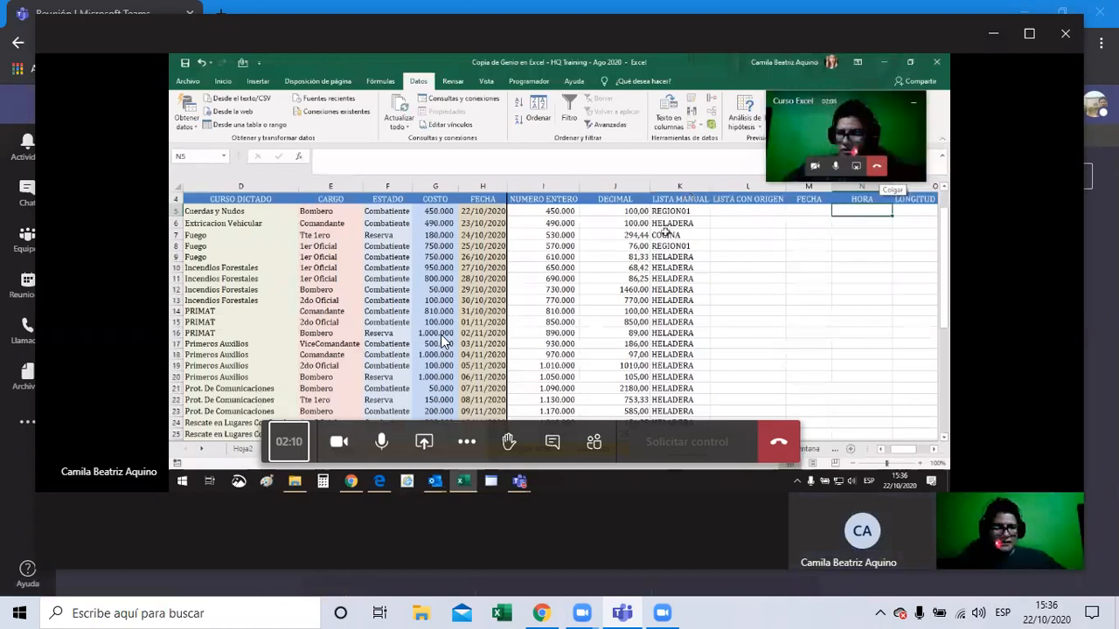
Step: Select K5 in the LISTA MANUAL column to test the entry REGION03
{"action": "left_click", "coordinate": [655, 258]}
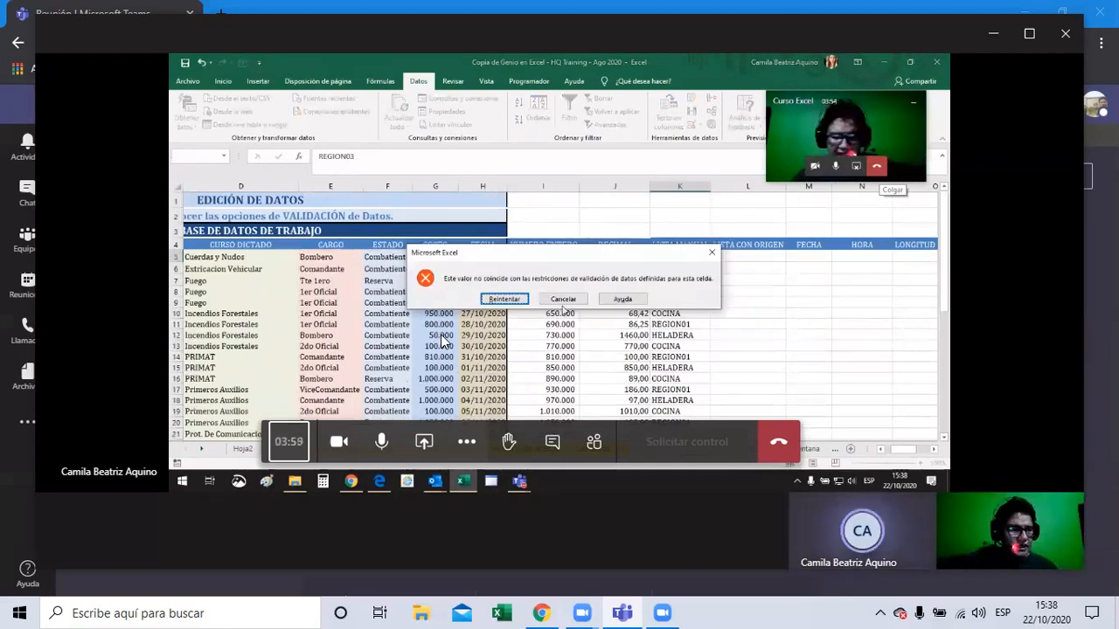
Step: Try lowercase region01 in K5 and retry after the validation error rejects it
{"action": "left_click", "coordinate": [563, 299]}
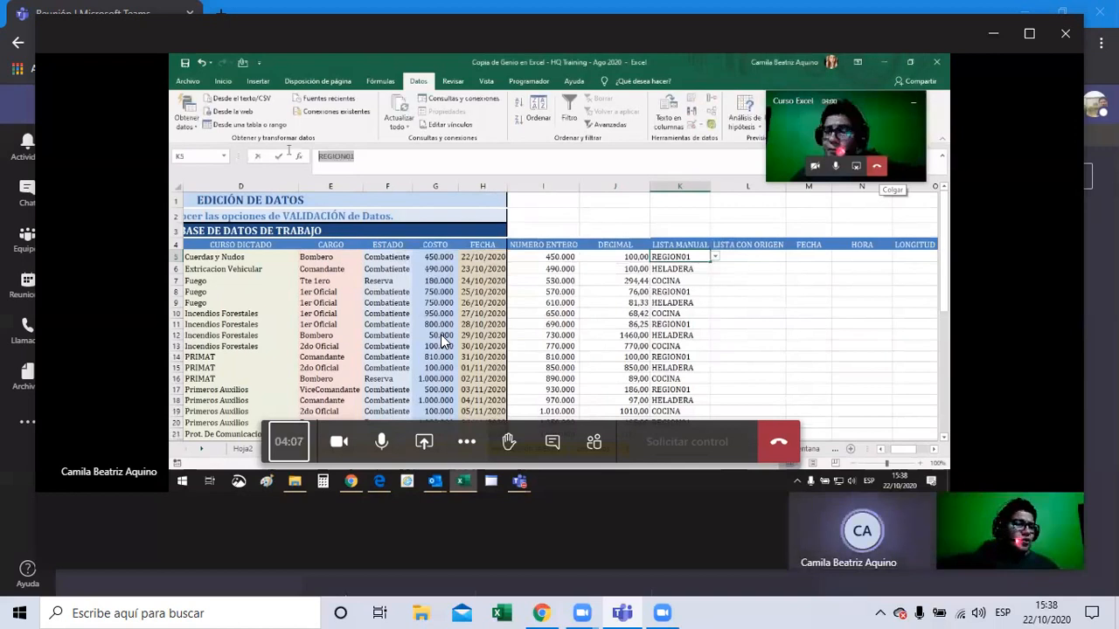
{"action": "type", "text": "re"}
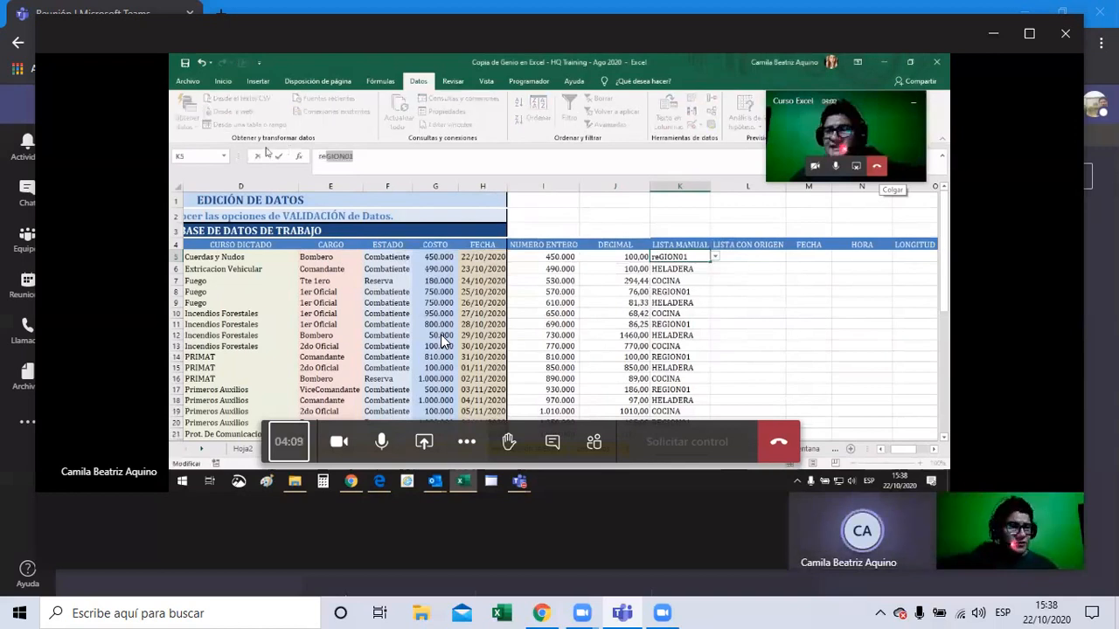
{"action": "type", "text": "gion01"}
{"action": "key", "text": "Return"}
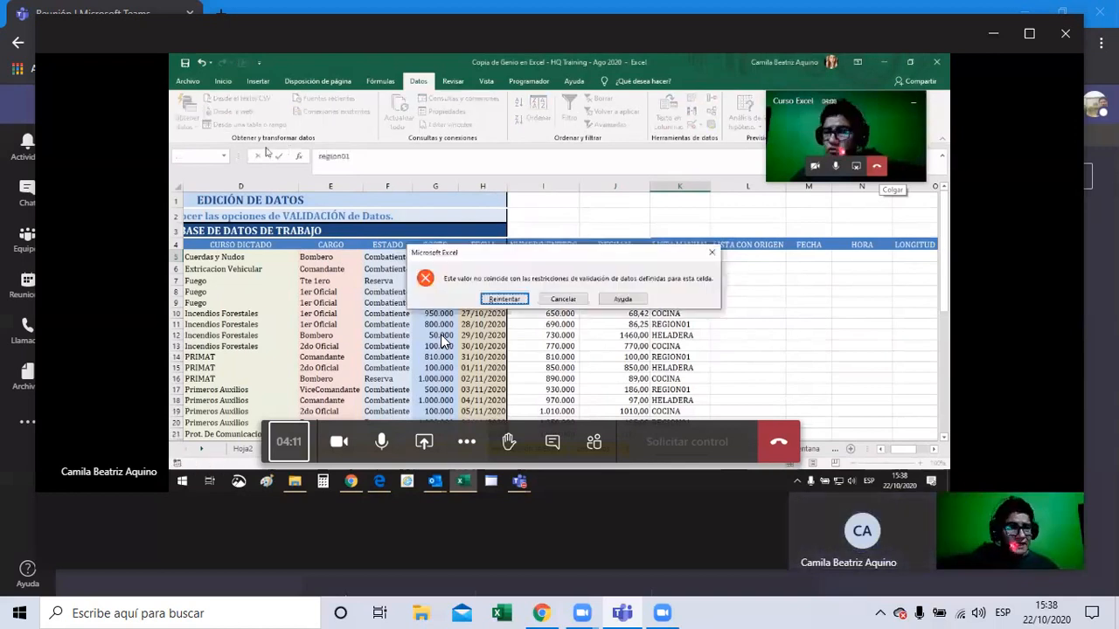
{"action": "left_click", "coordinate": [489, 299]}
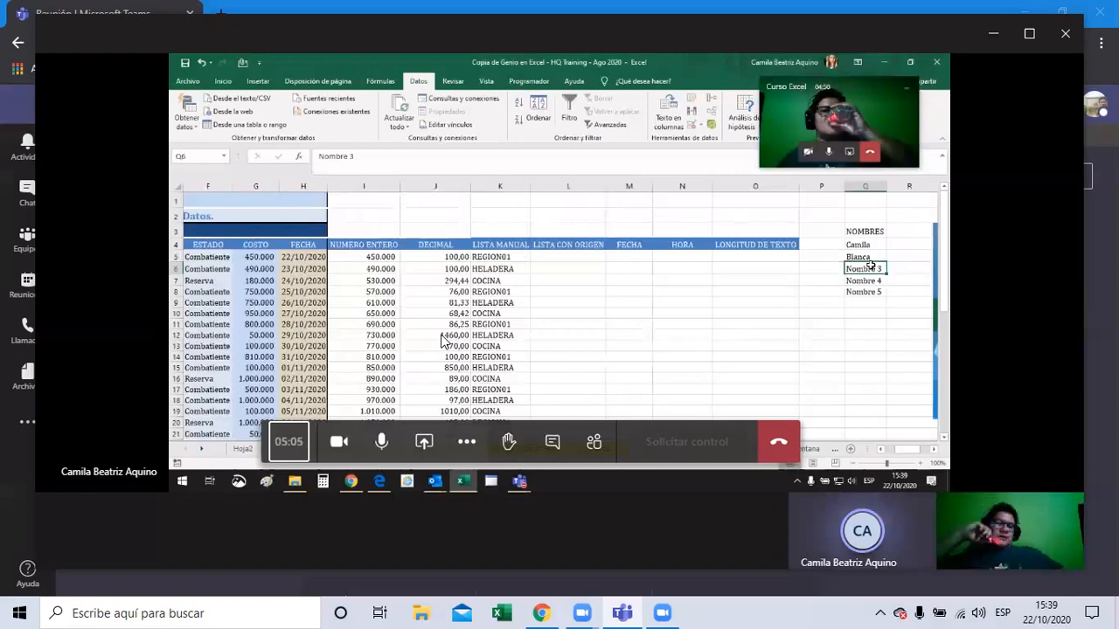
Step: Enter Juan, Antonio and Martha in Q6:Q8 to finish the NOMBRES names
{"action": "type", "text": "Juan"}
{"action": "key", "text": "Return"}
{"action": "type", "text": "Antonio"}
{"action": "key", "text": "Return"}
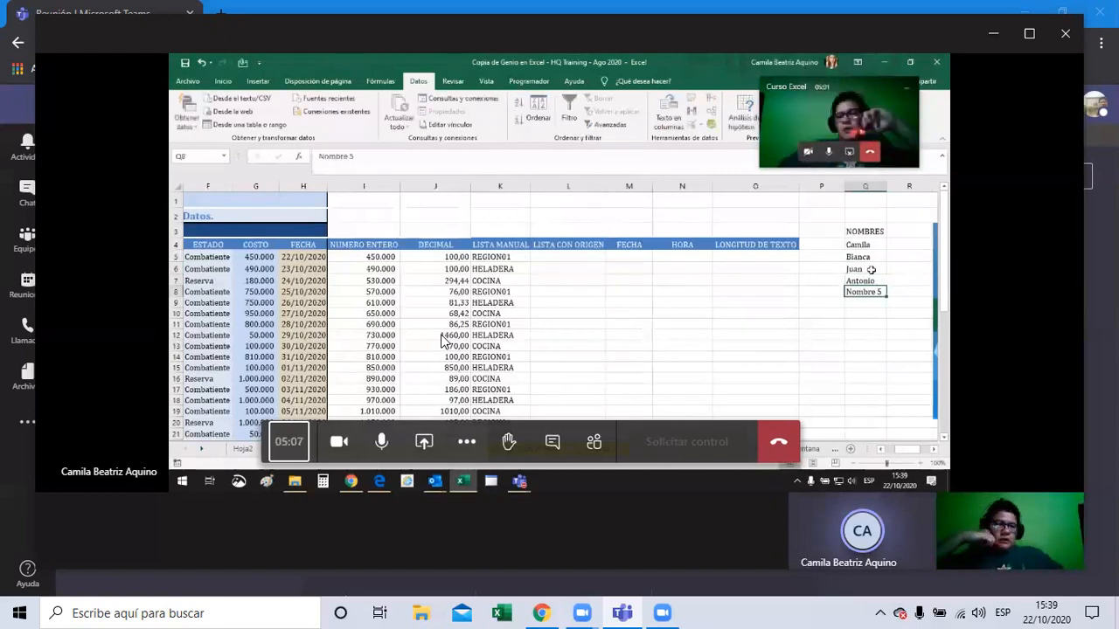
{"action": "type", "text": "Martha"}
{"action": "key", "text": "Return"}
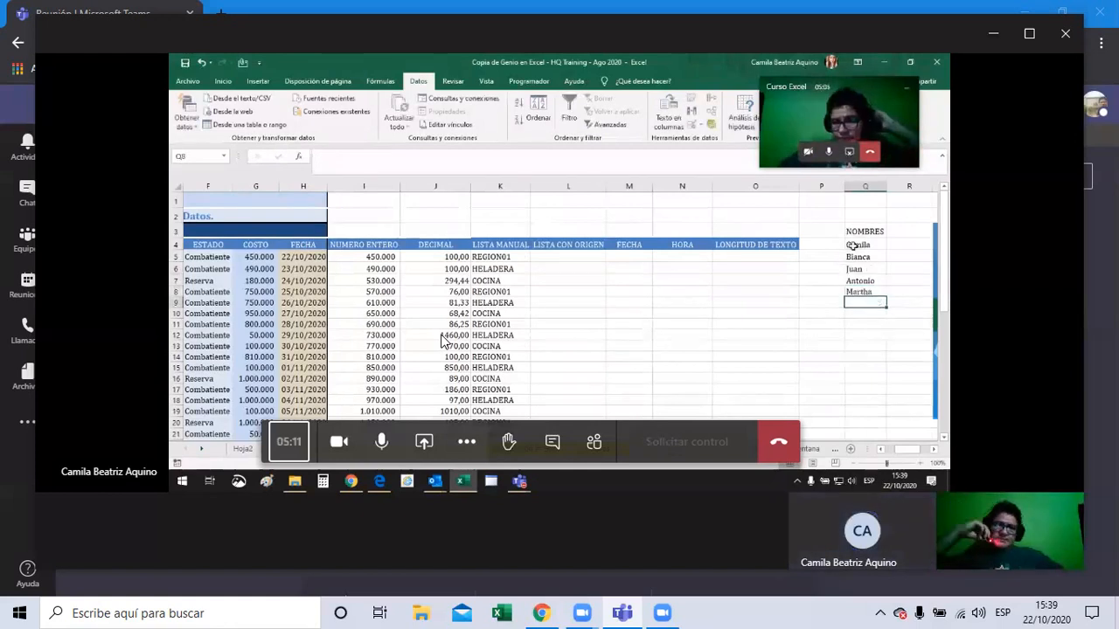
Step: Select the names Q4:Q8, then pick L5 and bring up the data-validation options
{"action": "left_click_drag", "start_coordinate": [853, 245], "coordinate": [861, 292]}
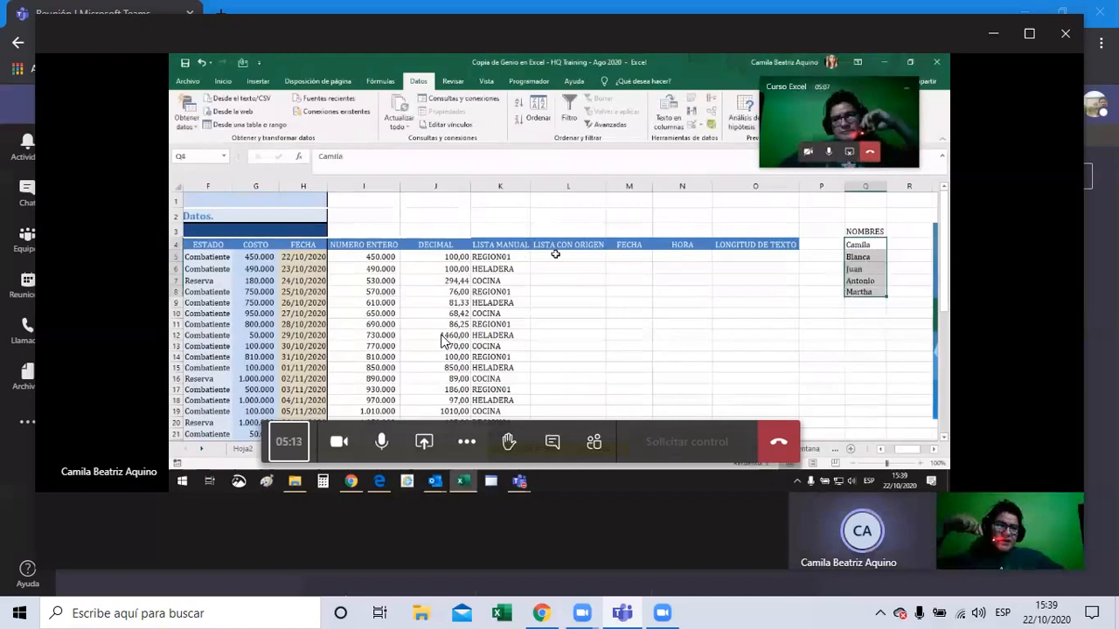
{"action": "left_click", "coordinate": [555, 254]}
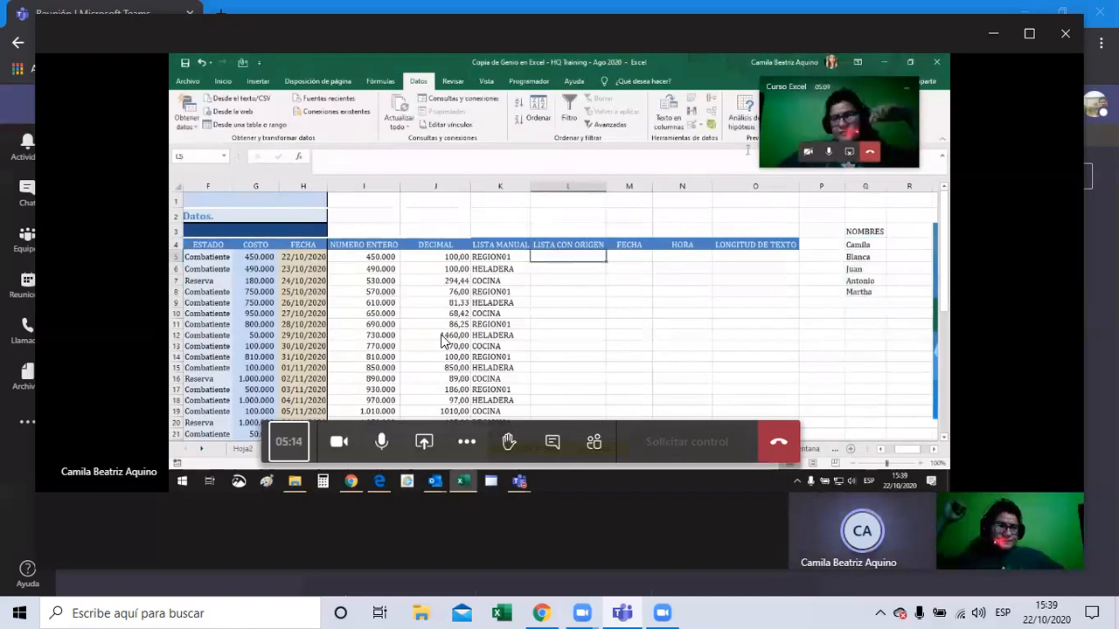
{"action": "left_click", "coordinate": [701, 127]}
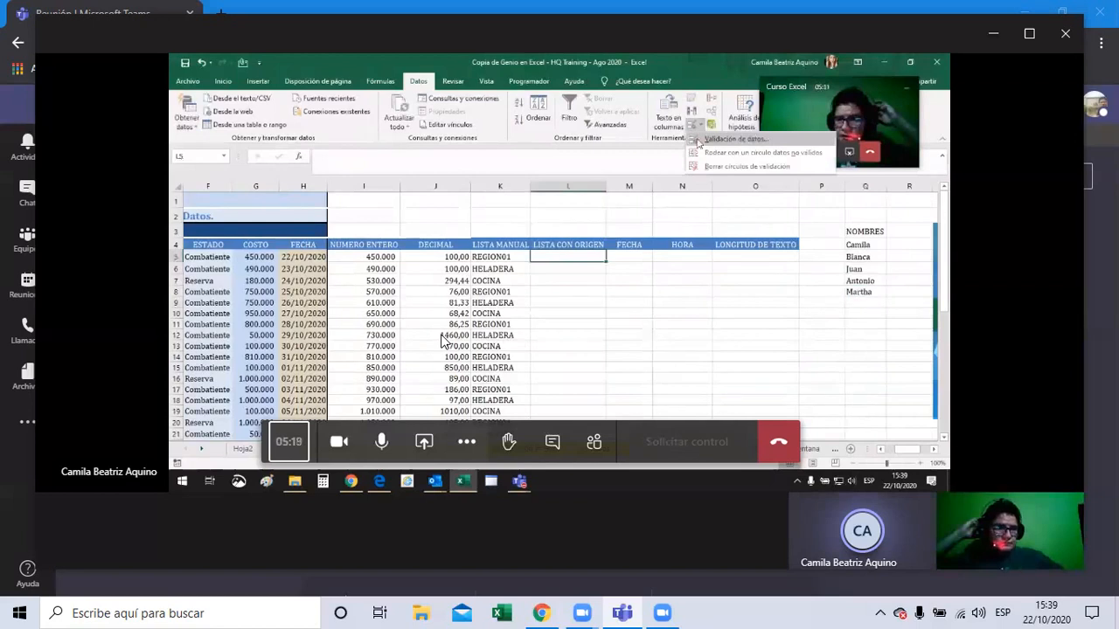
Step: Set L5's validation to a list whose source is the NOMBRES names in Q4:Q8
{"action": "left_click", "coordinate": [700, 142]}
{"action": "left_click", "coordinate": [555, 258]}
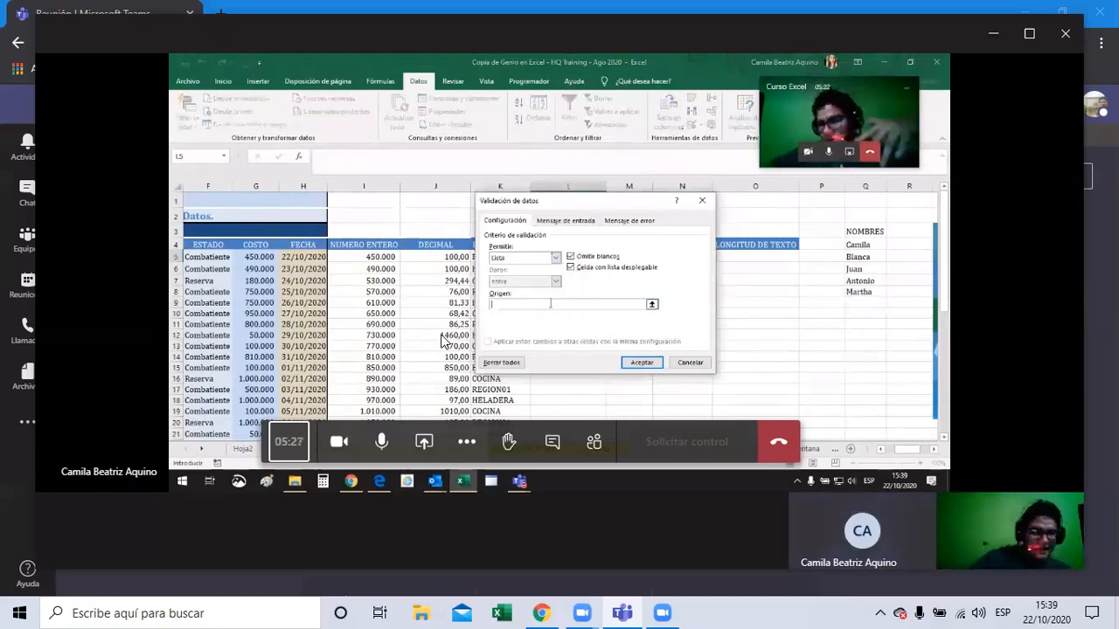
{"action": "left_click_drag", "start_coordinate": [865, 245], "coordinate": [872, 291]}
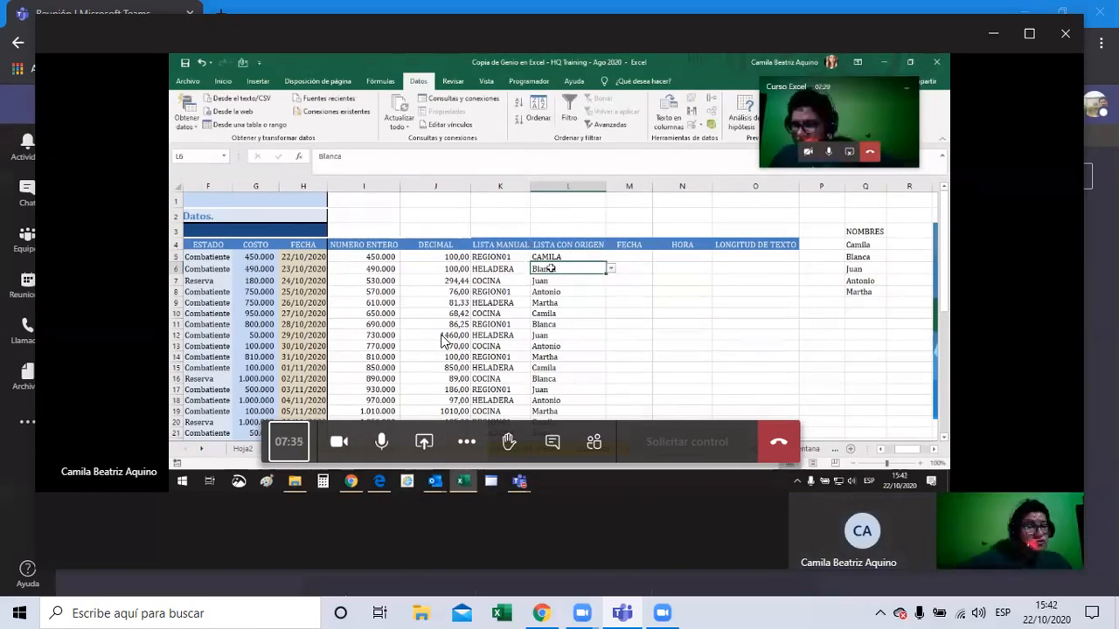
Step: Select cell L5 under LISTA CON ORIGEN to retype CAMILA in uppercase
{"action": "left_click", "coordinate": [550, 257]}
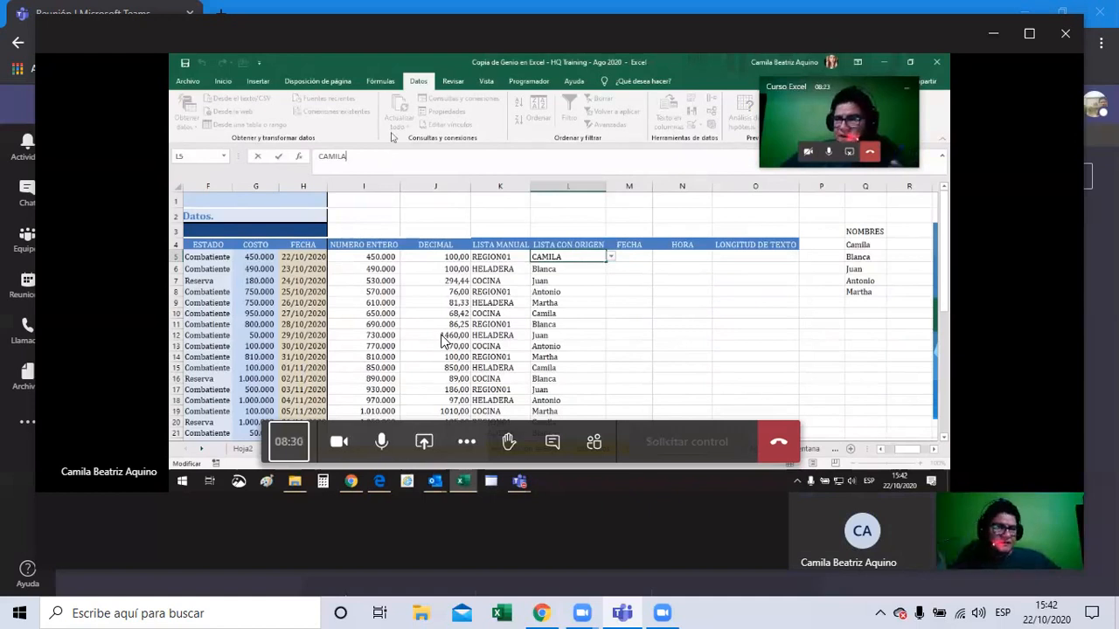
Step: Commit uppercase CAMILA in L5 and cancel it when the validation error appears
{"action": "key", "text": "Return"}
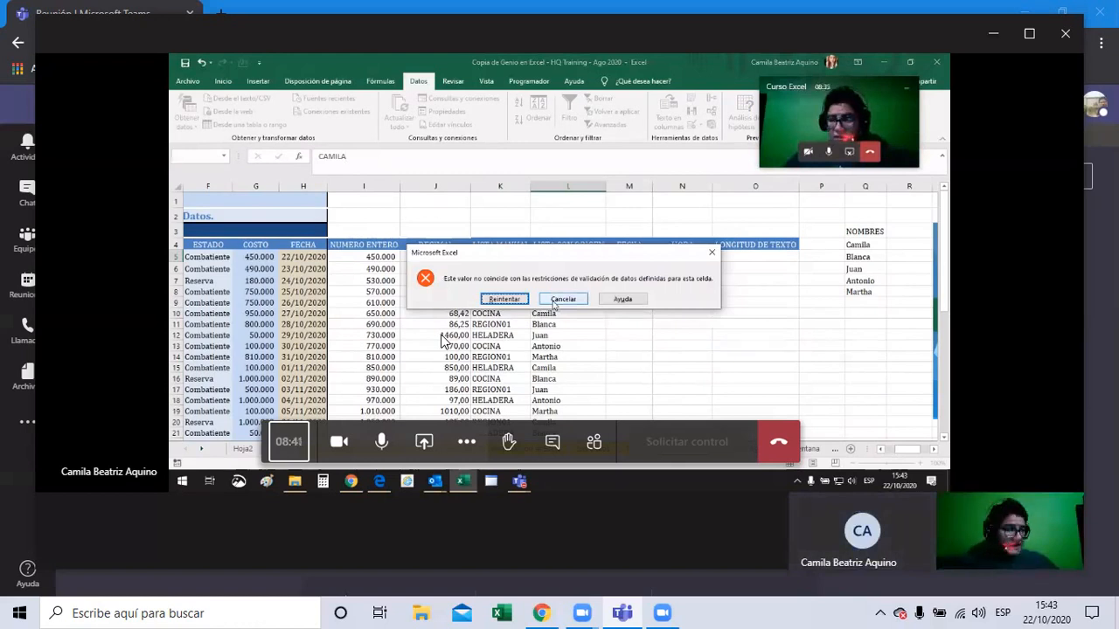
{"action": "left_click", "coordinate": [554, 301]}
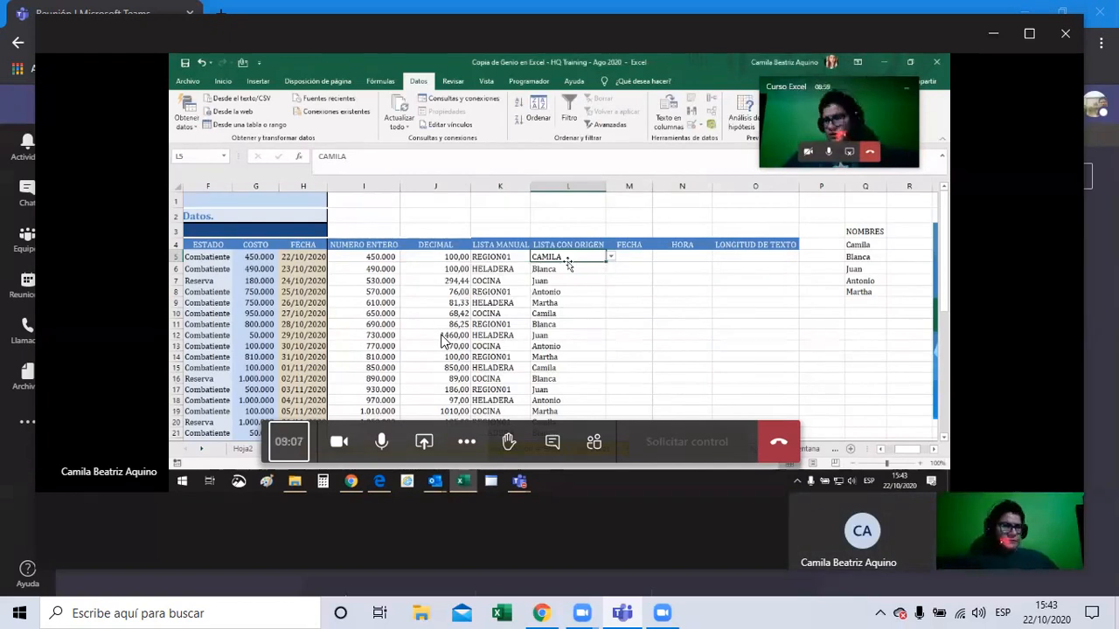
{"action": "left_click", "coordinate": [629, 257]}
Step: Limit M5 to dates greater than 11/10/1995 through data validation
{"action": "left_click", "coordinate": [691, 125]}
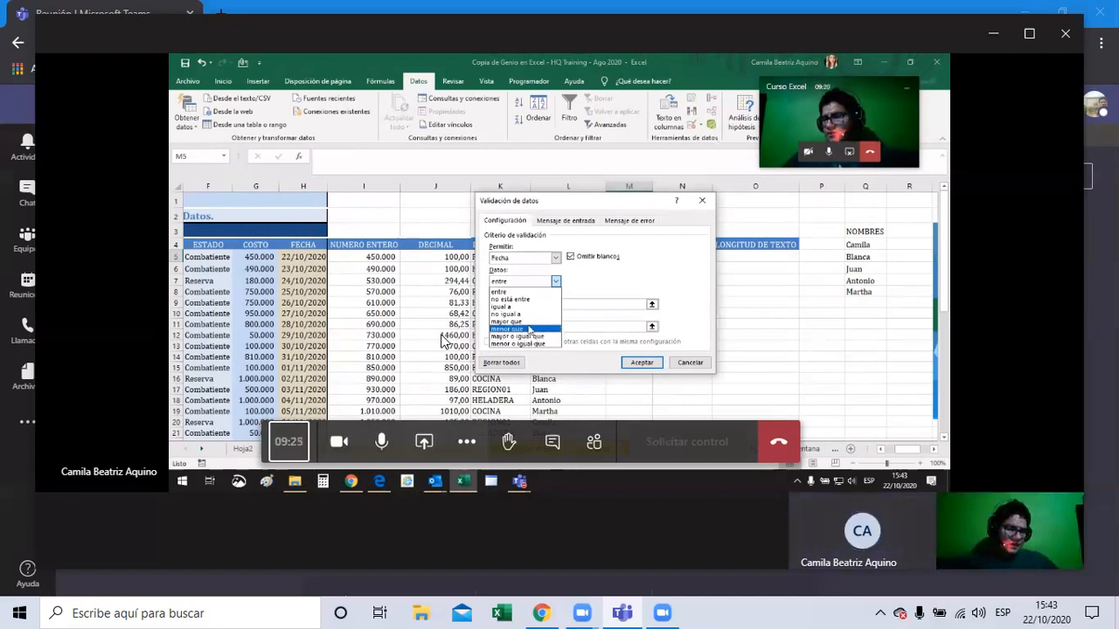
{"action": "left_click", "coordinate": [527, 322]}
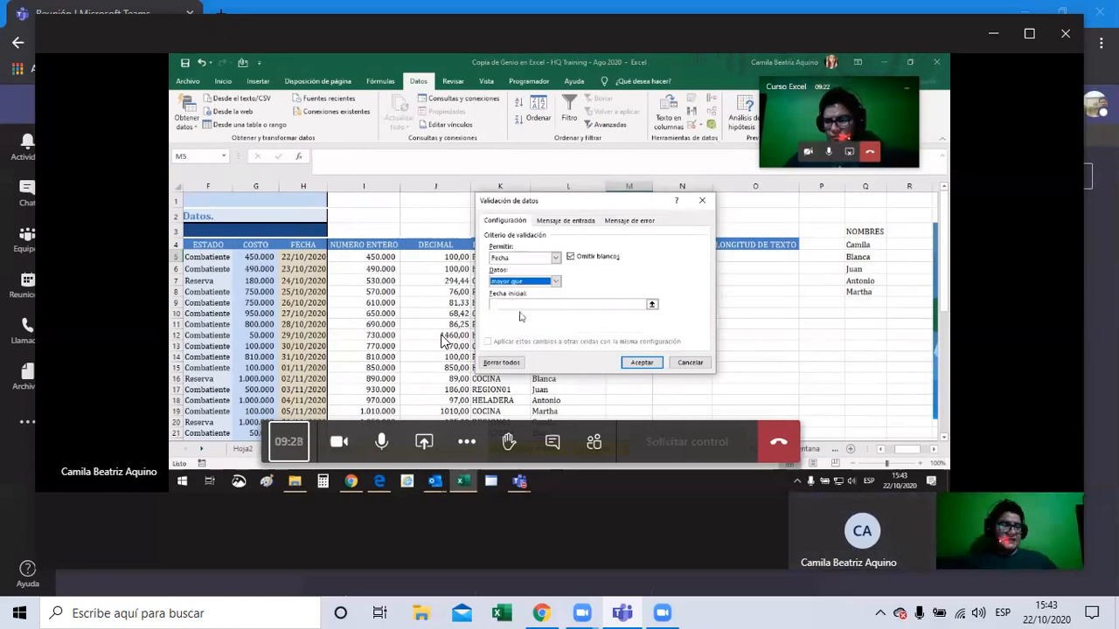
{"action": "left_click", "coordinate": [521, 305]}
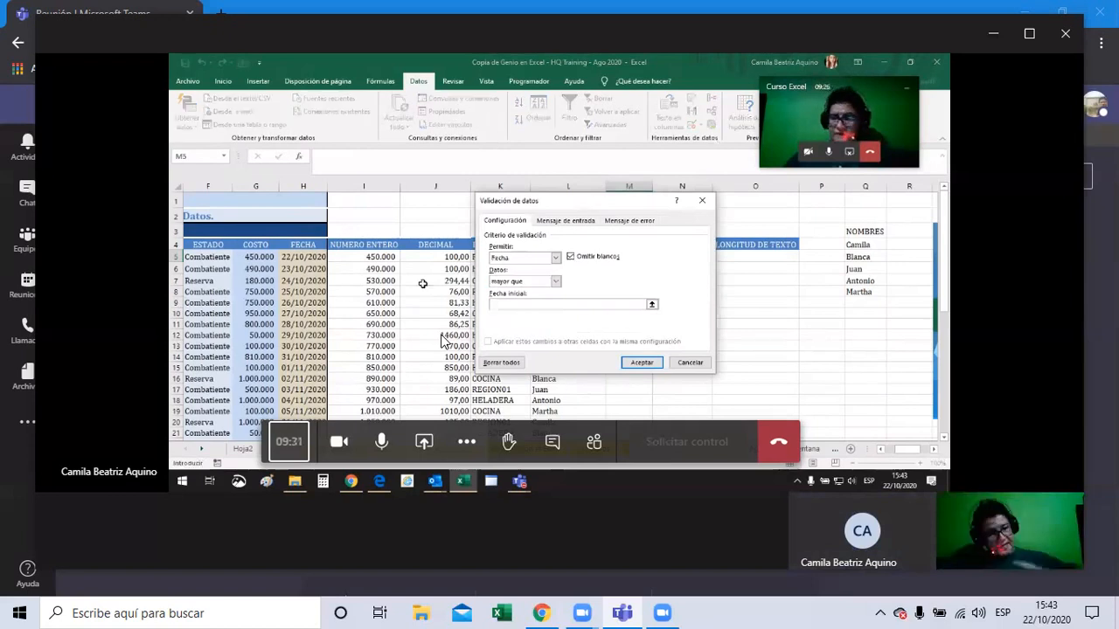
{"action": "type", "text": "11"}
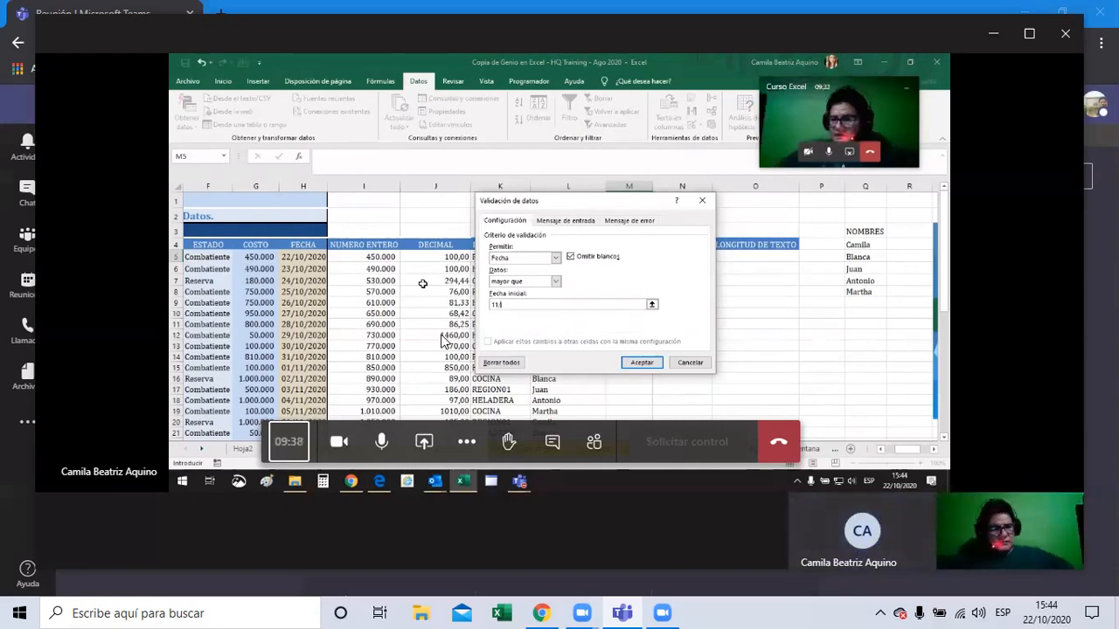
{"action": "type", "text": "/1"}
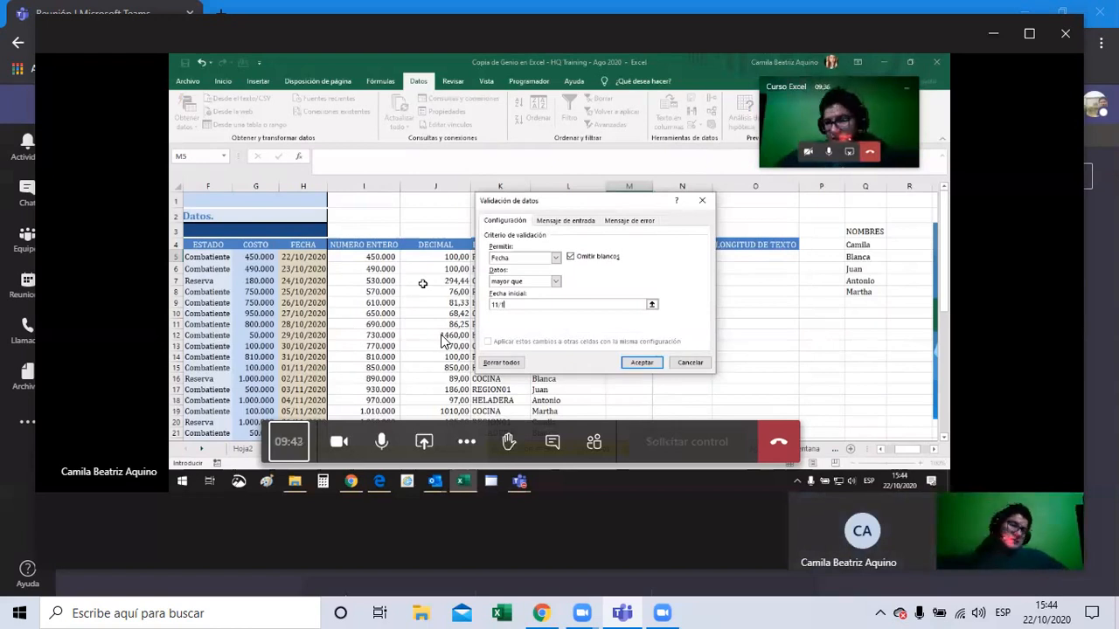
{"action": "type", "text": "0"}
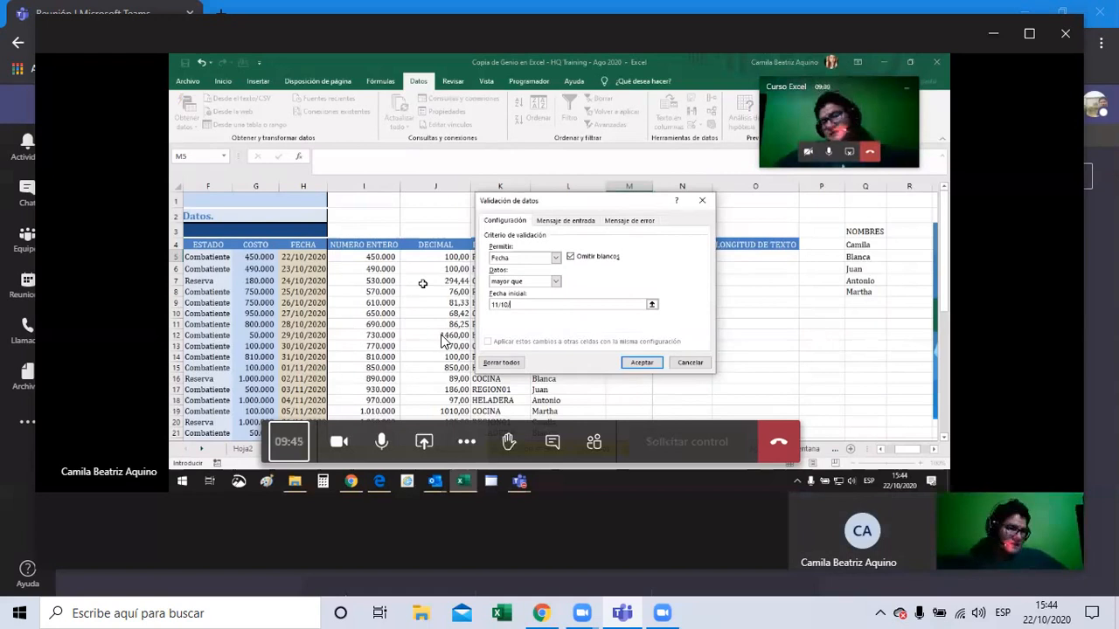
{"action": "type", "text": "/"}
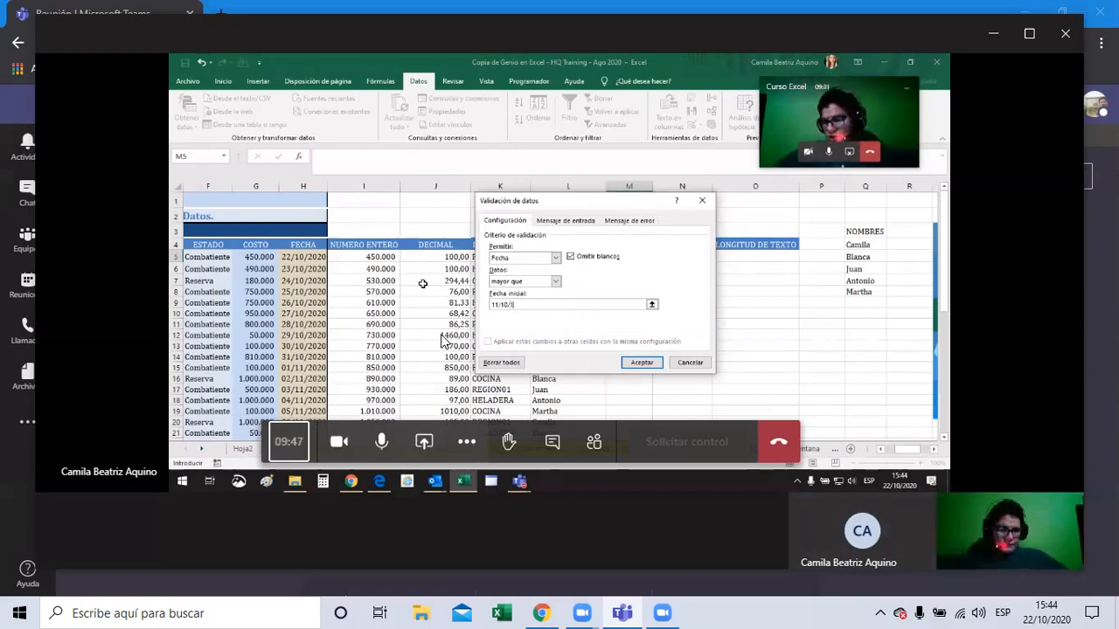
{"action": "type", "text": "1995"}
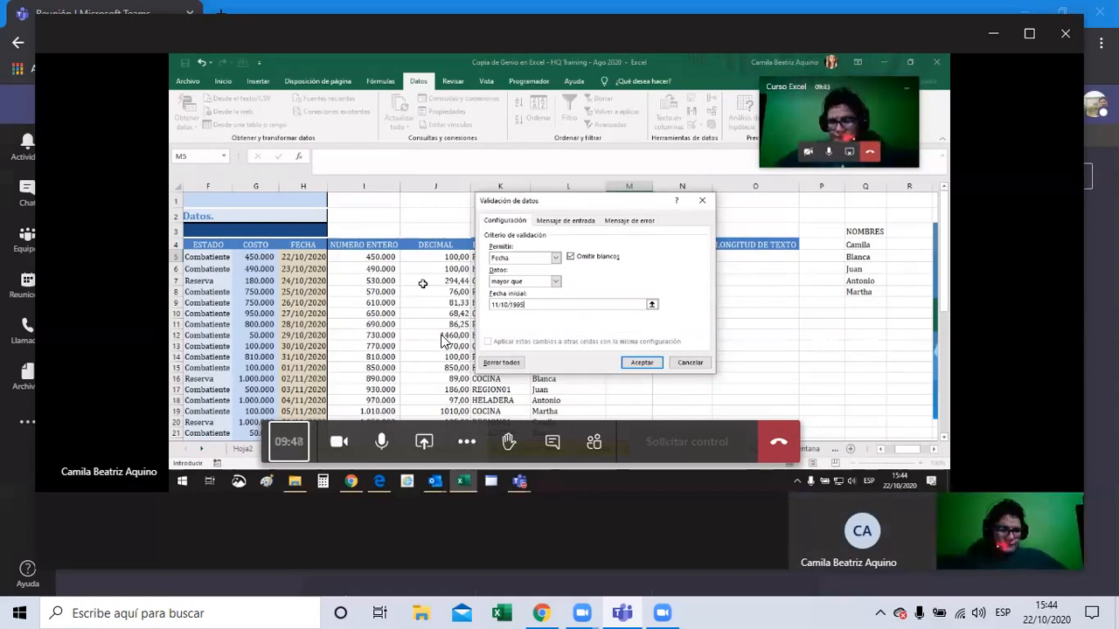
{"action": "left_click", "coordinate": [640, 363]}
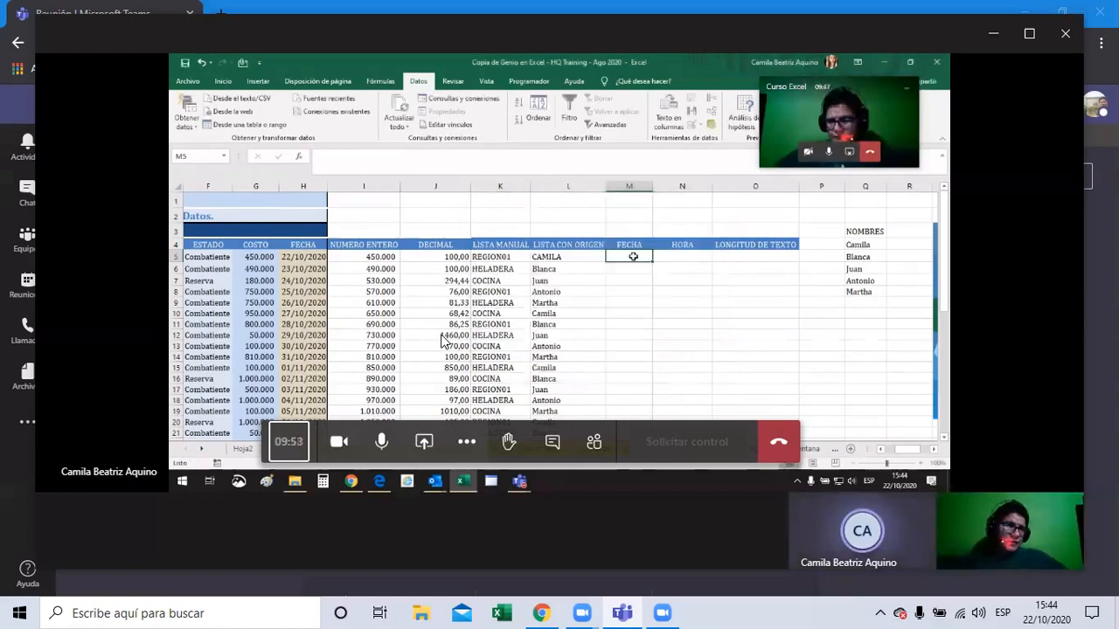
Step: Enter 11/10/2000 in M5 and begin typing the next date in M6
{"action": "double_click", "coordinate": [633, 256]}
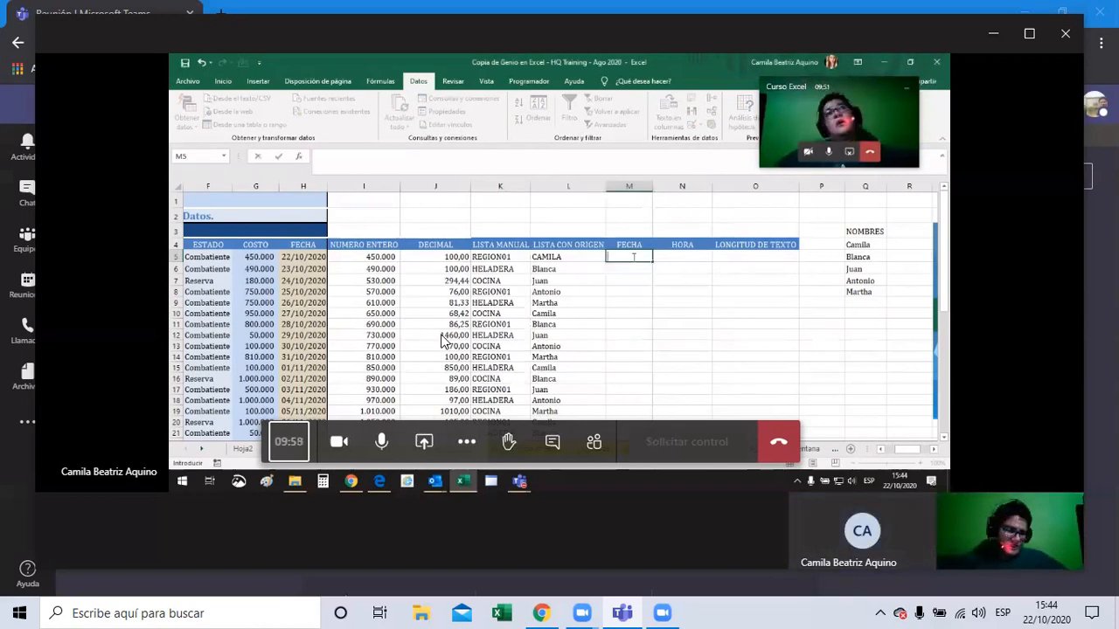
{"action": "type", "text": "11/"}
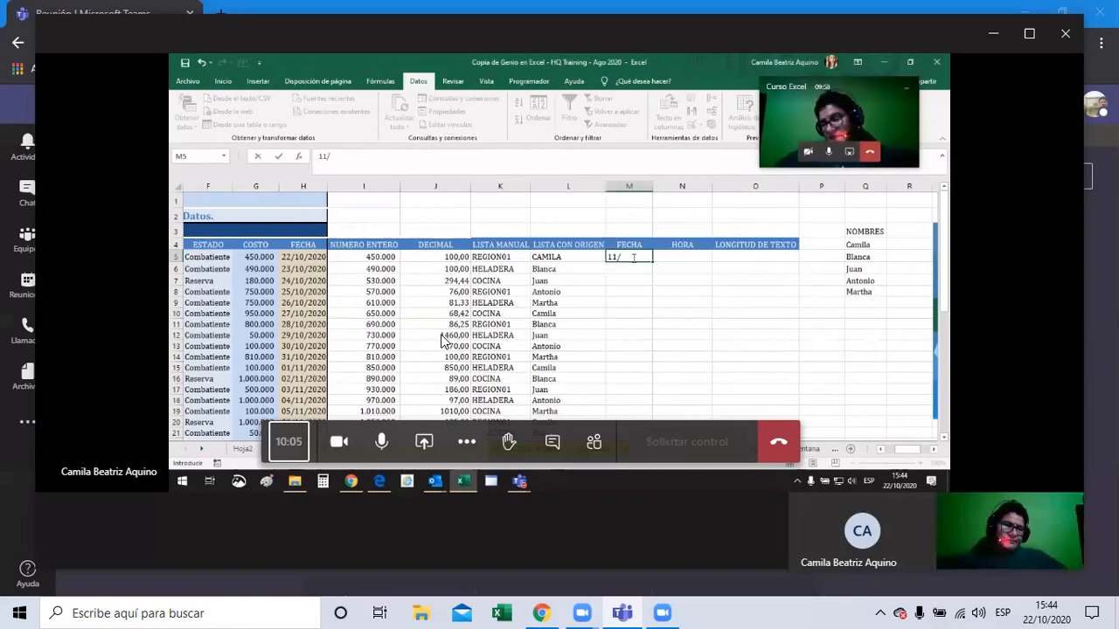
{"action": "type", "text": "10/2000"}
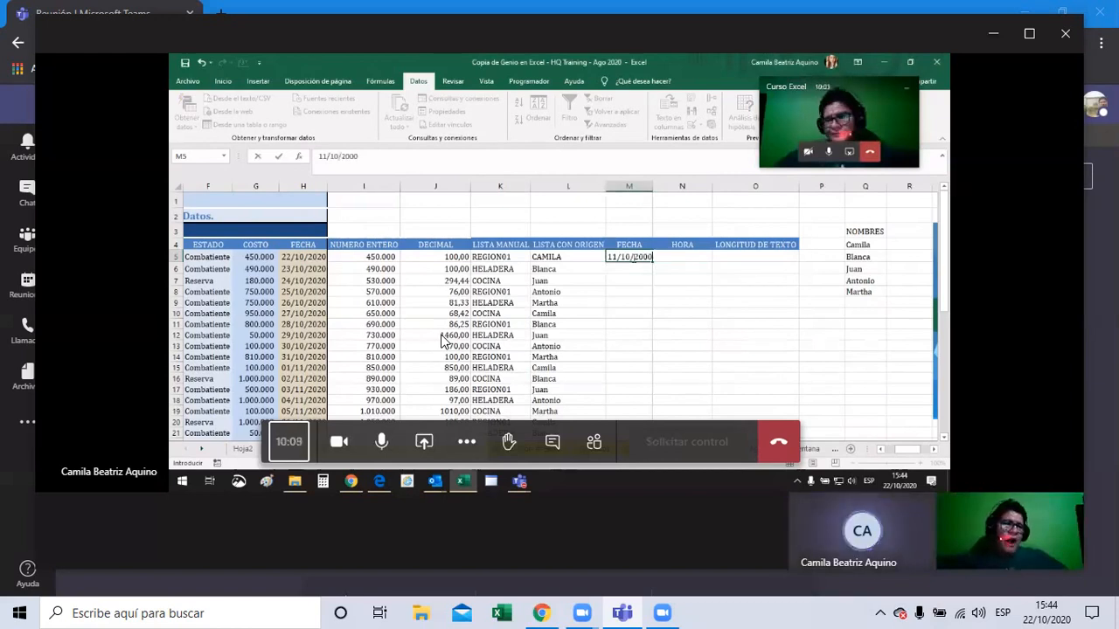
{"action": "key", "text": "Return"}
{"action": "left_click", "coordinate": [641, 254]}
{"action": "left_click", "coordinate": [635, 270]}
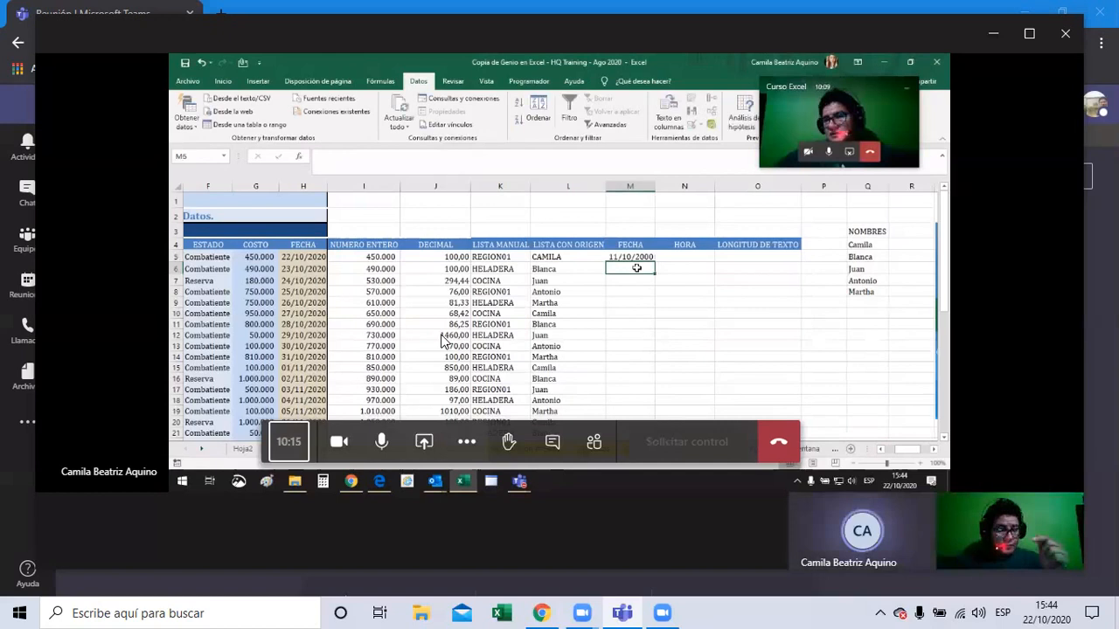
{"action": "type", "text": "111"}
{"action": "key", "text": "BackSpace"}
{"action": "key", "text": "BackSpace"}
Step: Complete the M6 date and autofill the M5:M6 date series down the FECHA column
{"action": "type", "text": "5"}
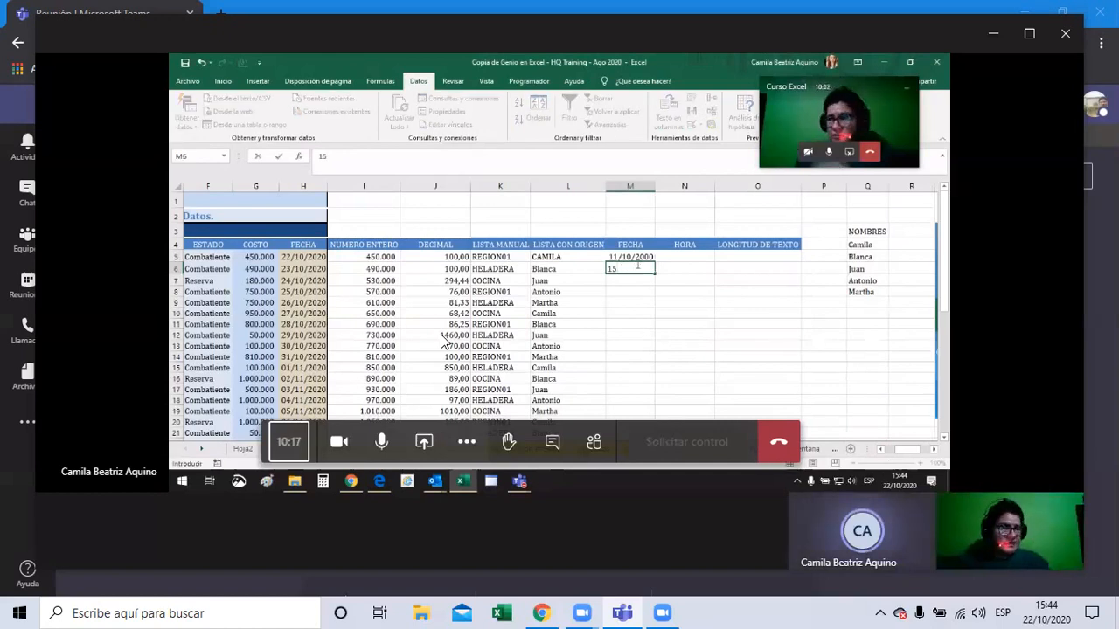
{"action": "left_click", "coordinate": [635, 257]}
{"action": "left_click_drag", "start_coordinate": [653, 262], "coordinate": [654, 268]}
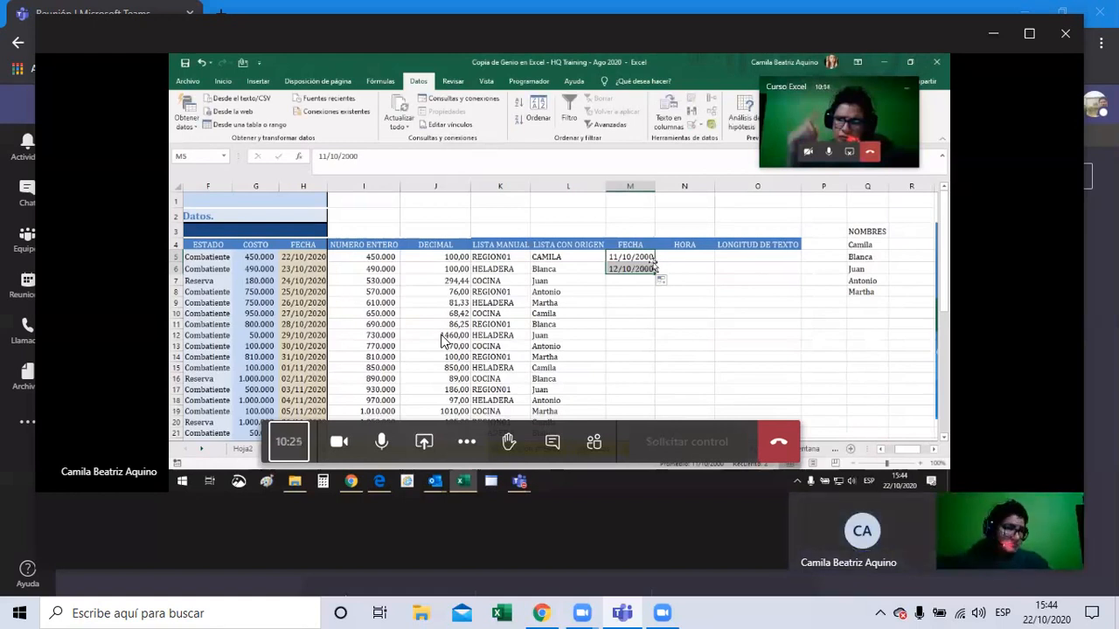
{"action": "double_click", "coordinate": [654, 271]}
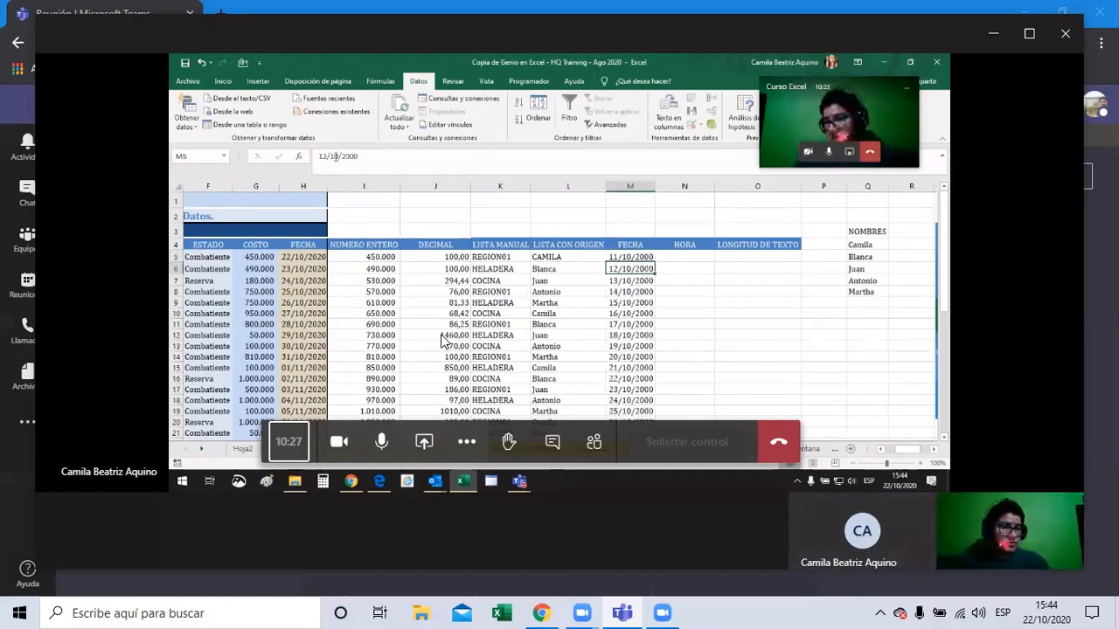
{"action": "left_click", "coordinate": [336, 155]}
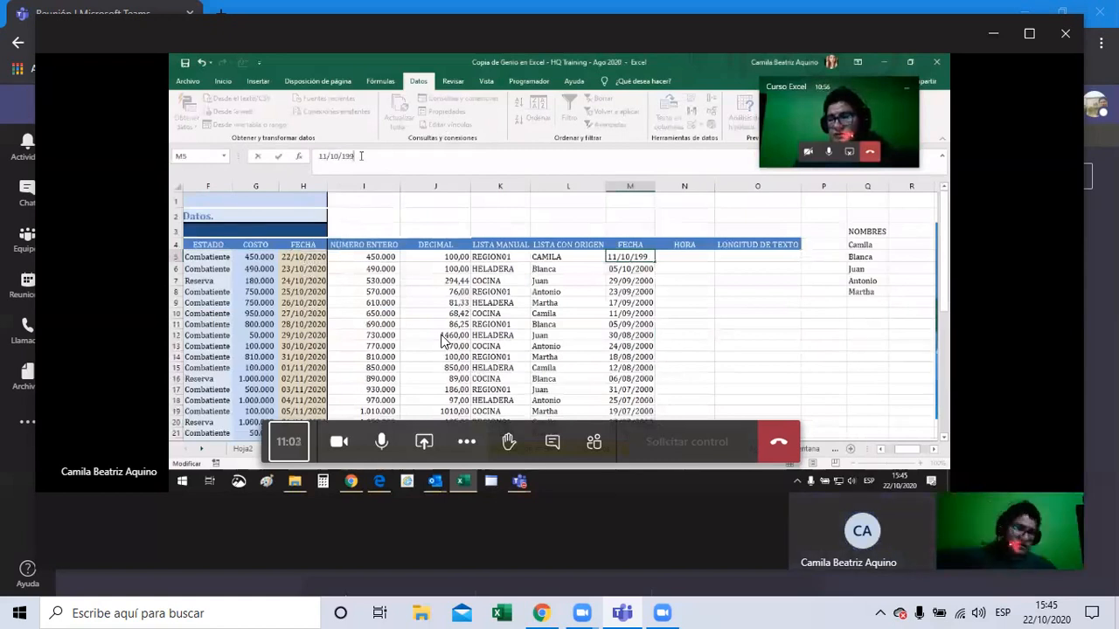
Step: Change the M5 date to 11/10/1996 and move to the date in M6
{"action": "type", "text": "6"}
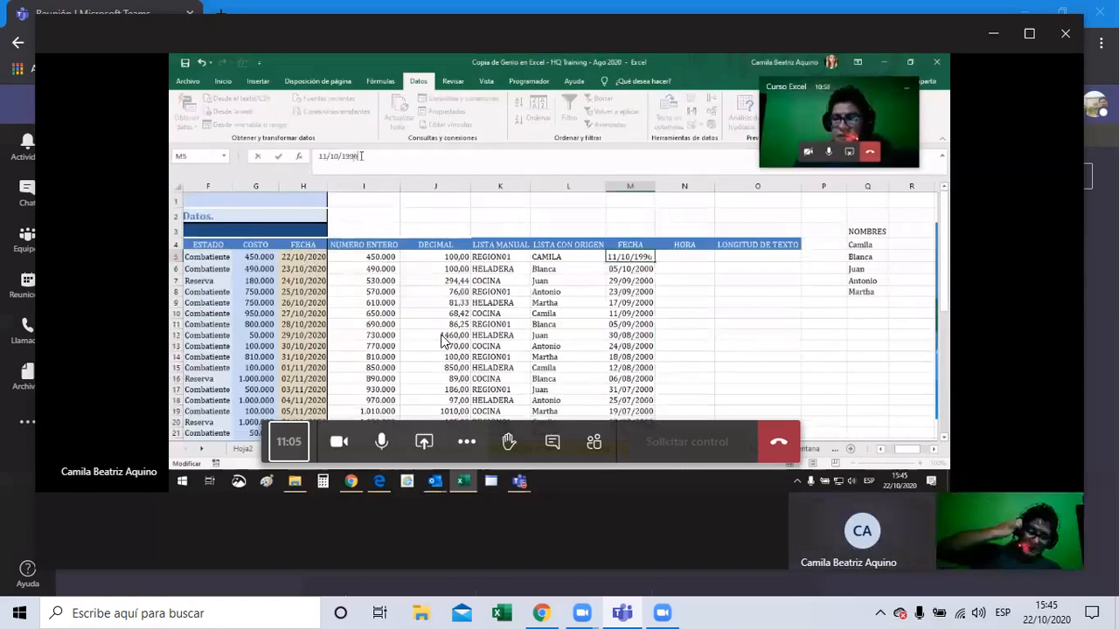
{"action": "key", "text": "Return"}
{"action": "key", "text": "Return"}
{"action": "left_click", "coordinate": [639, 268]}
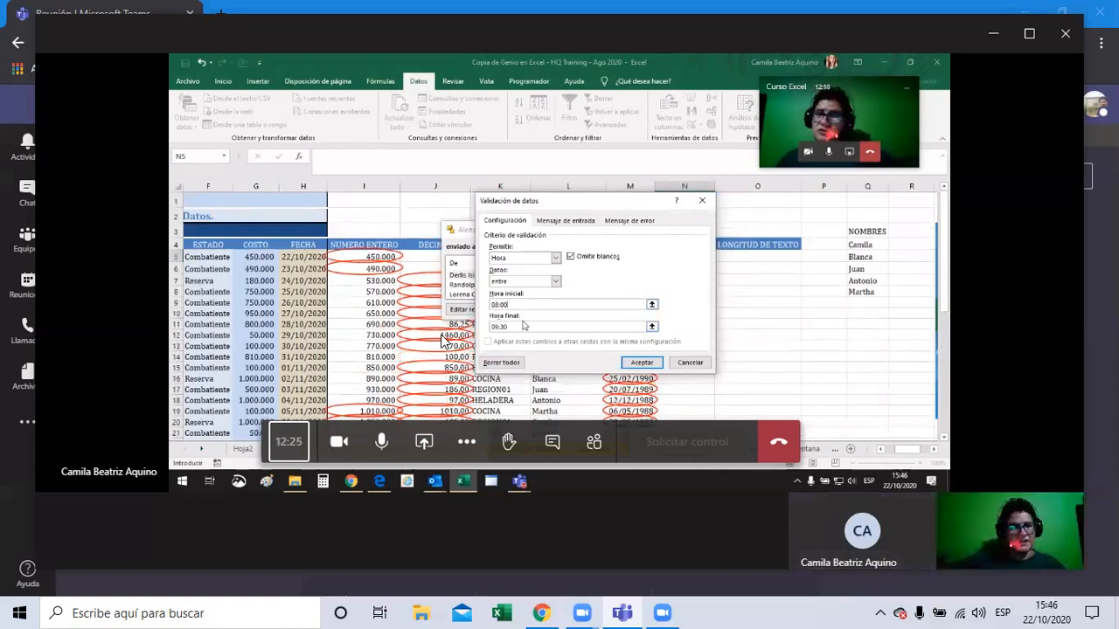
Step: Apply the 08:00 time validation rule to the HORA column and dismiss the mail alert
{"action": "double_click", "coordinate": [524, 305]}
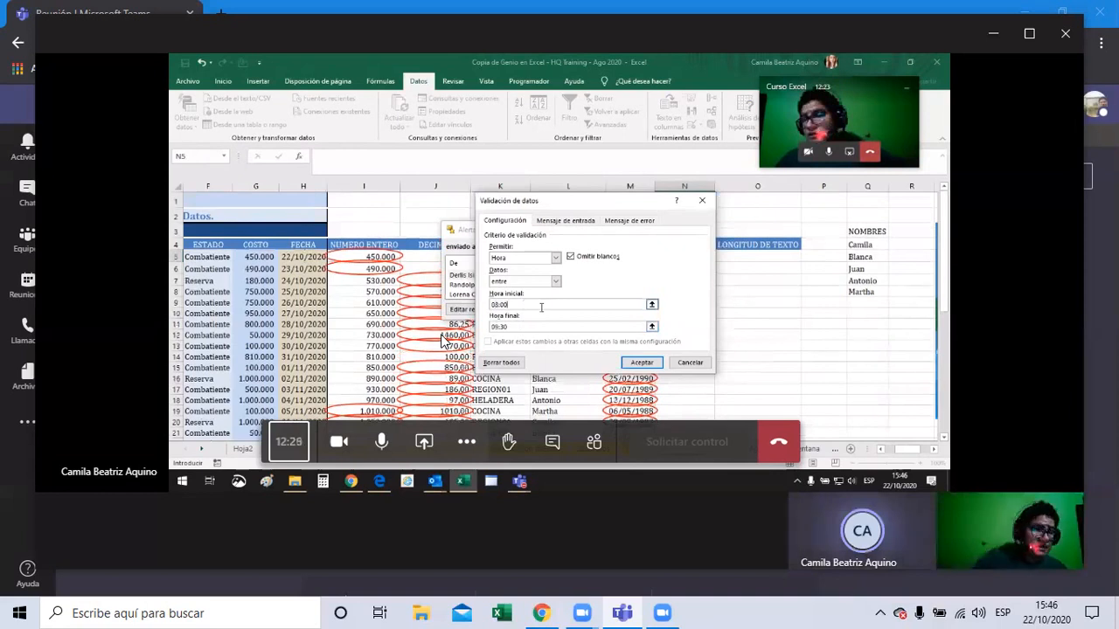
{"action": "left_click", "coordinate": [642, 364]}
{"action": "left_click", "coordinate": [669, 232]}
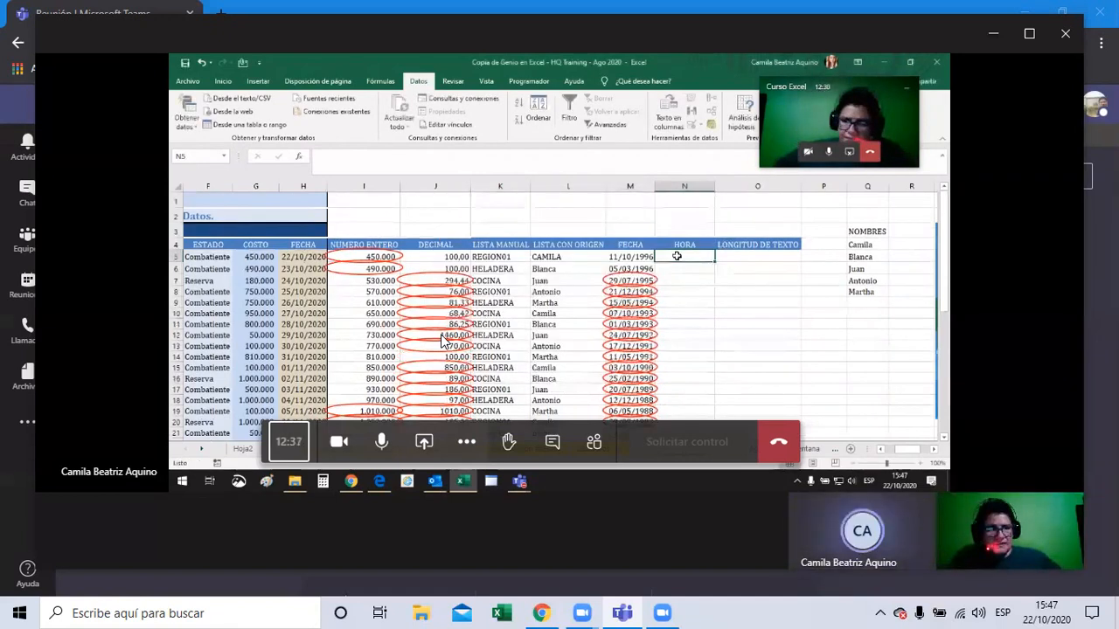
Step: Enter 8:00 as the first HORA time in N5
{"action": "type", "text": "8:30"}
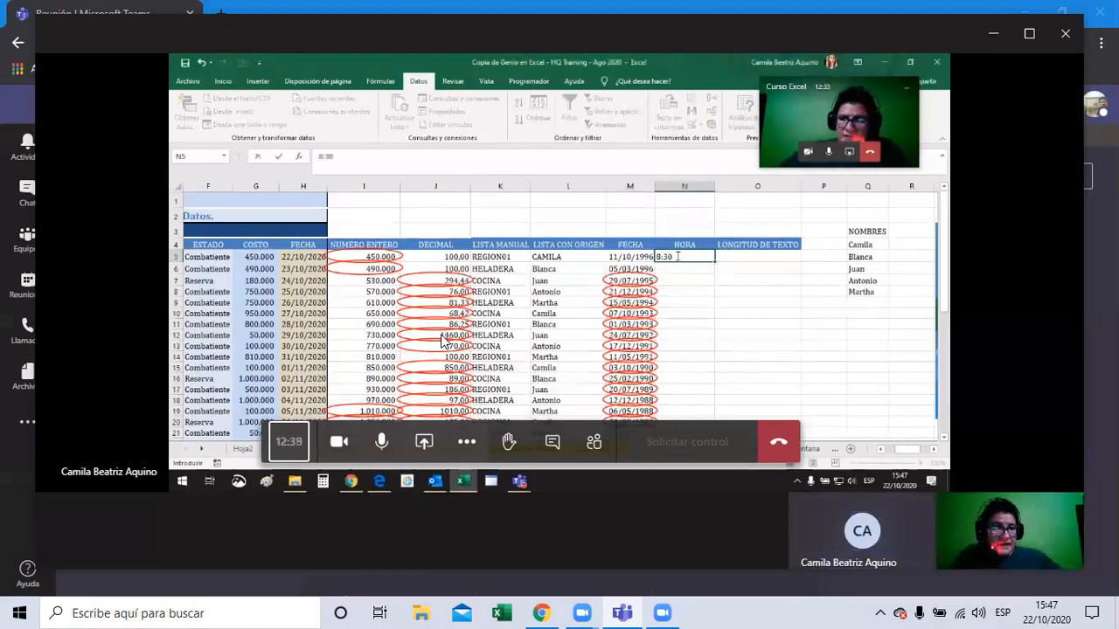
{"action": "key", "text": "BackSpace"}
{"action": "key", "text": "BackSpace"}
{"action": "type", "text": "000"}
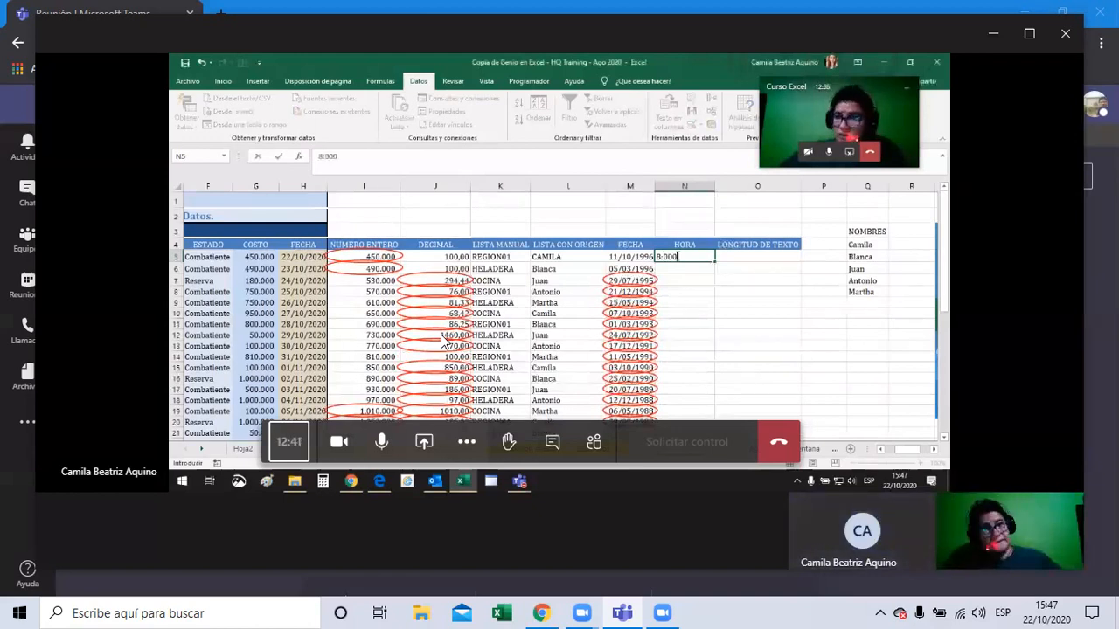
{"action": "key", "text": "Return"}
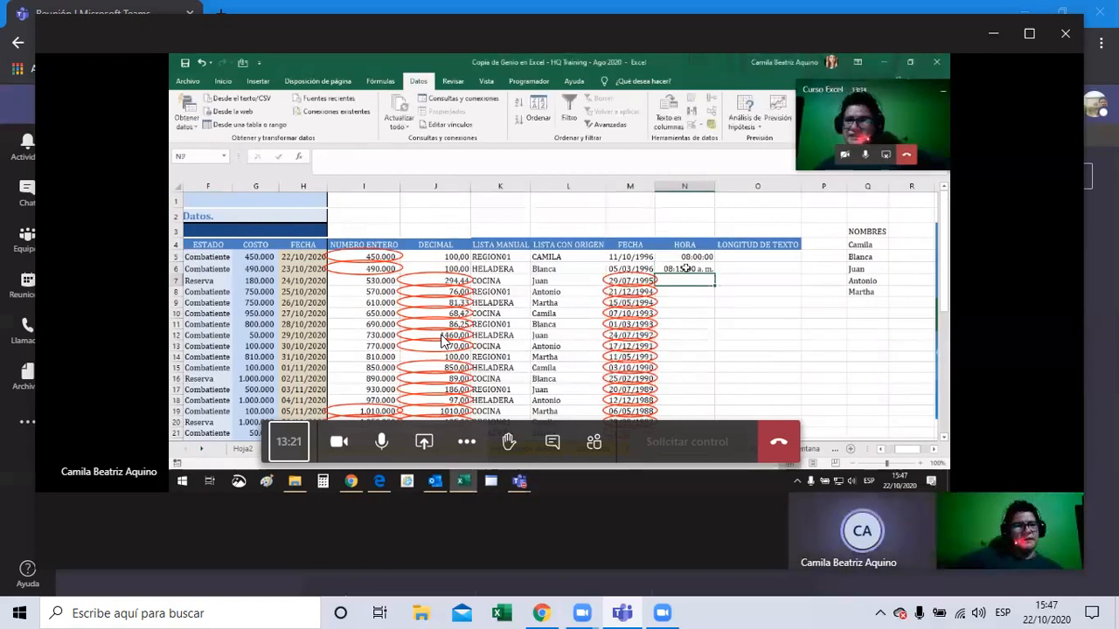
Step: Copy N5's time format onto N6 with Copiar formato, then reselect N5
{"action": "left_click", "coordinate": [685, 257]}
{"action": "left_click", "coordinate": [223, 81]}
{"action": "left_click", "coordinate": [204, 111]}
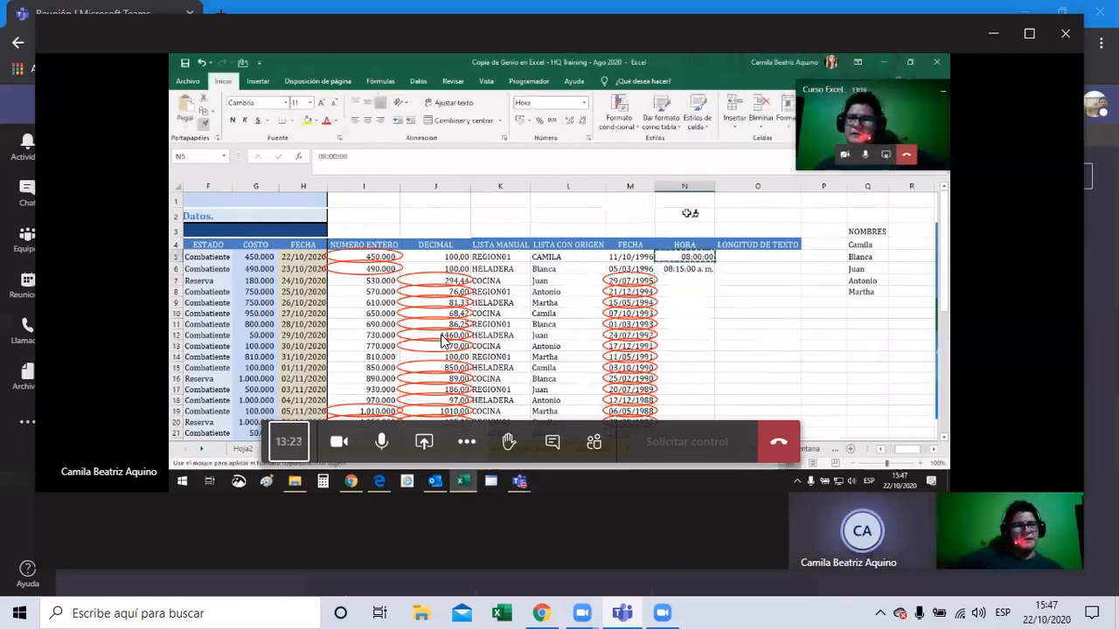
{"action": "left_click", "coordinate": [692, 269]}
{"action": "left_click", "coordinate": [696, 256]}
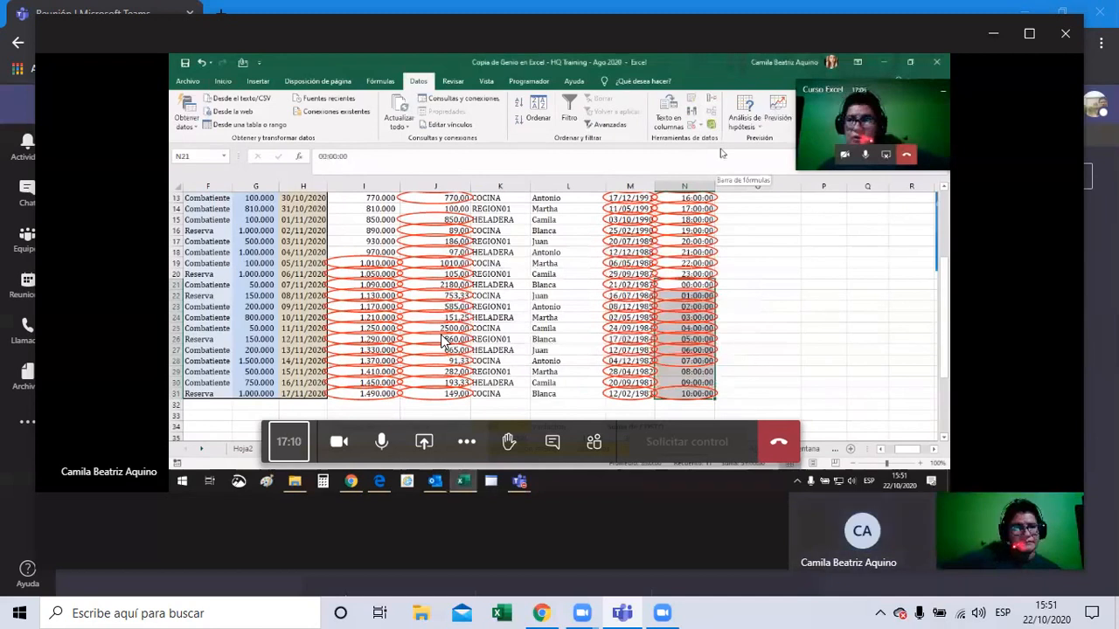
Step: Select cell O5 in the LONGITUD DE TEXTO column
{"action": "left_click", "coordinate": [792, 300]}
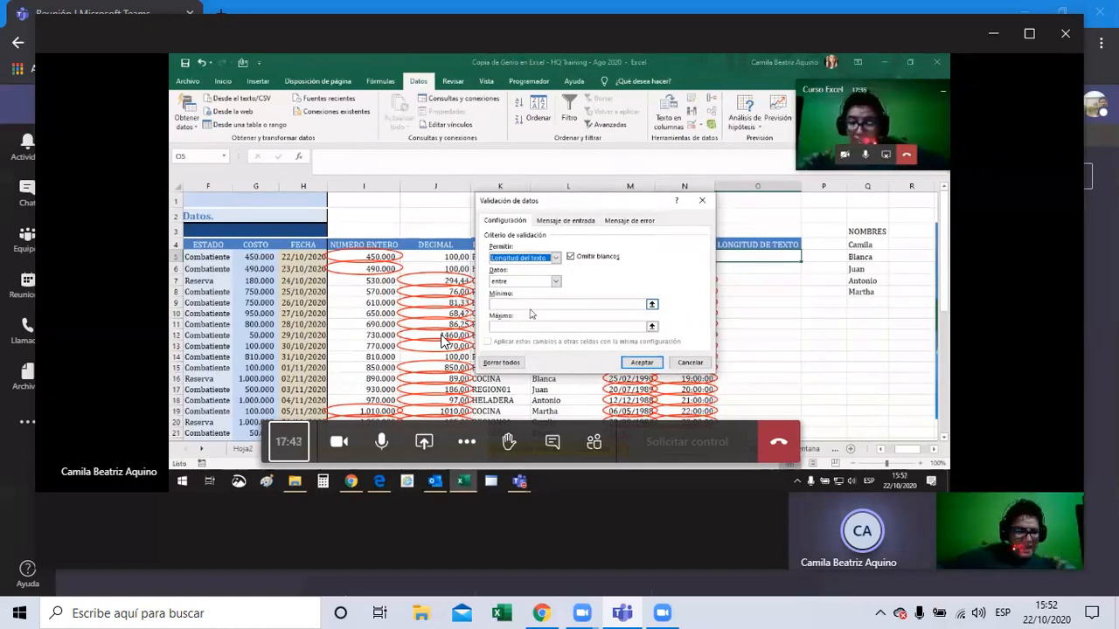
Step: Limit LONGITUD DE TEXTO entries to between 10 and 20 characters
{"action": "left_click", "coordinate": [528, 304]}
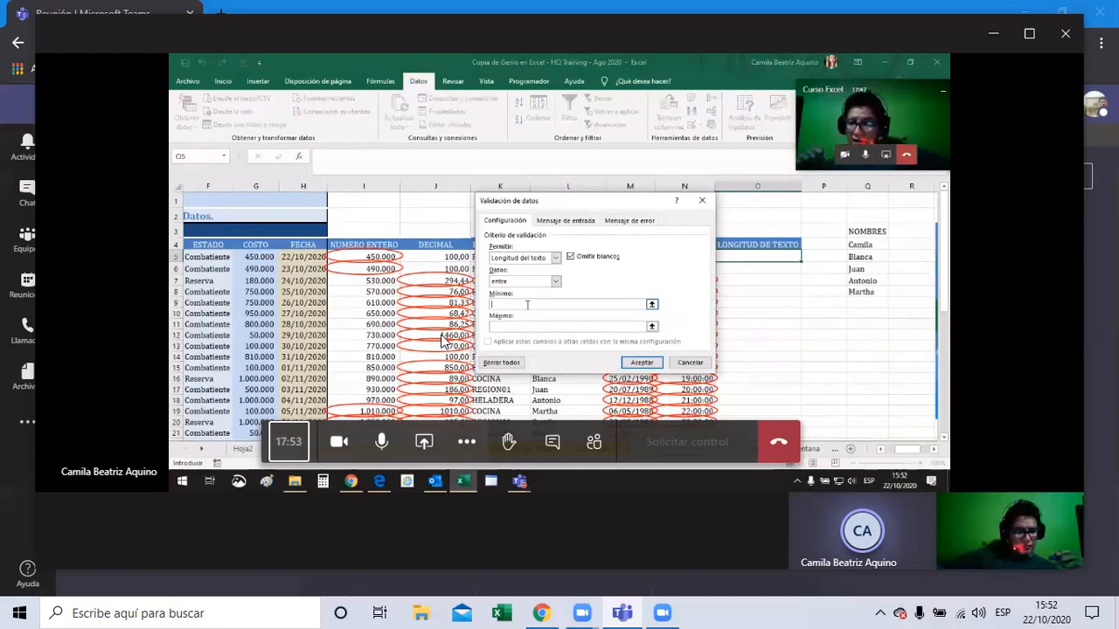
{"action": "type", "text": "10"}
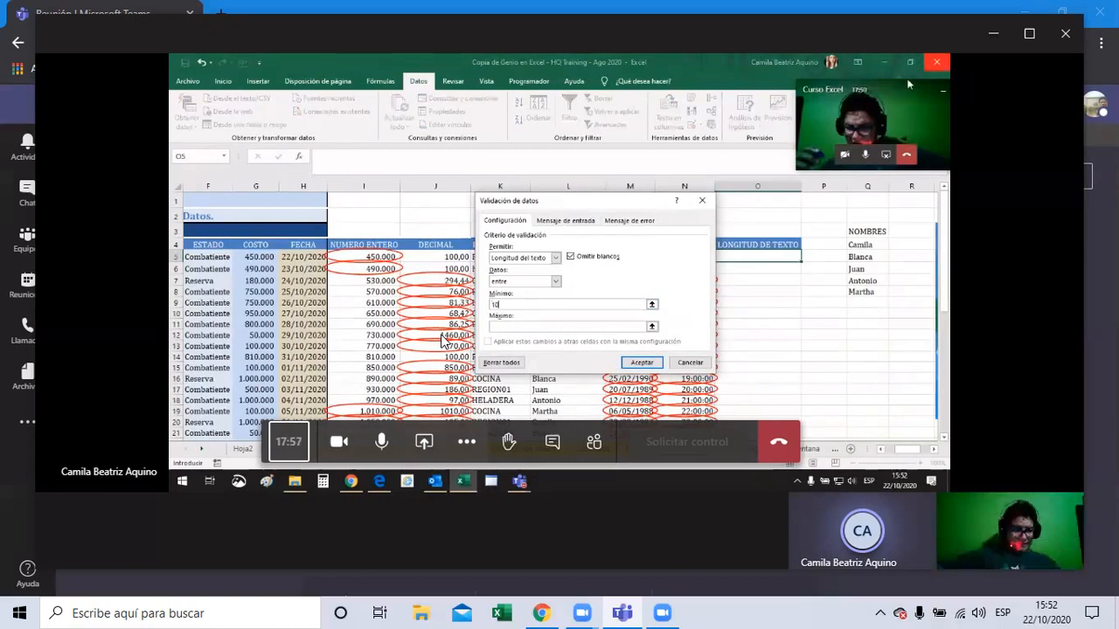
{"action": "left_click", "coordinate": [543, 327]}
{"action": "type", "text": "20"}
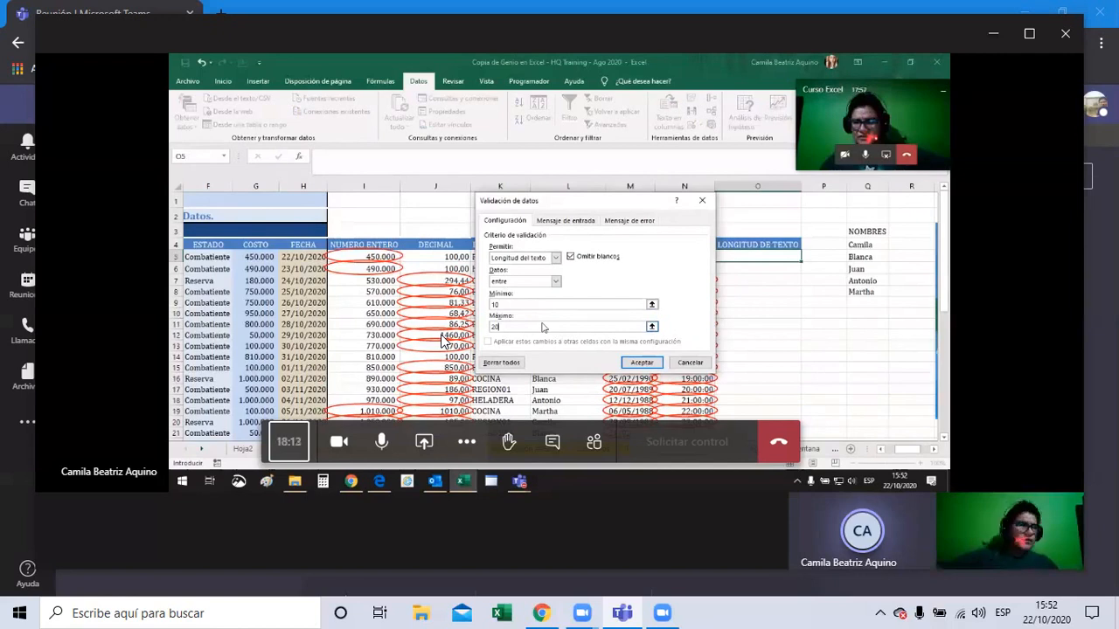
{"action": "left_click", "coordinate": [641, 362]}
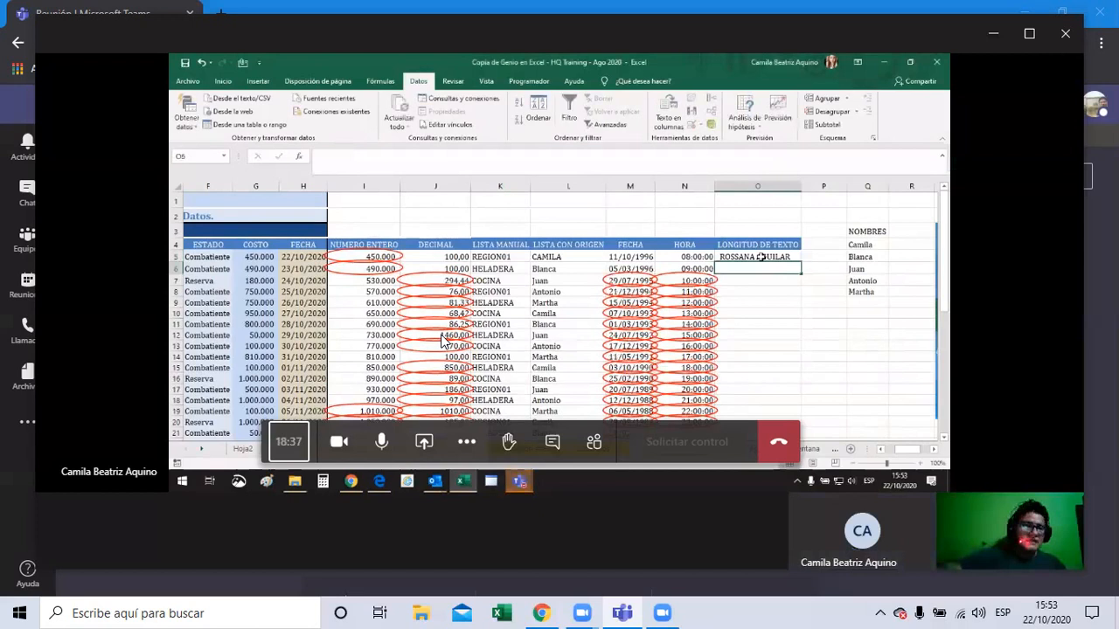
Step: Enter a full name in O5 and fill it down the column
{"action": "double_click", "coordinate": [760, 257]}
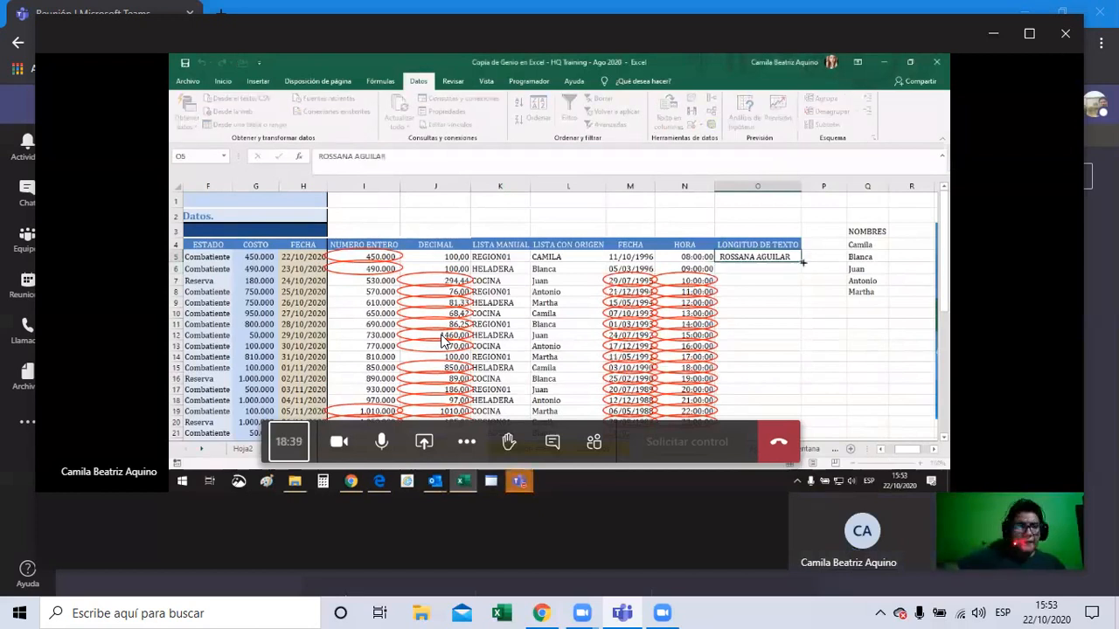
{"action": "double_click", "coordinate": [801, 262]}
{"action": "left_click", "coordinate": [781, 257]}
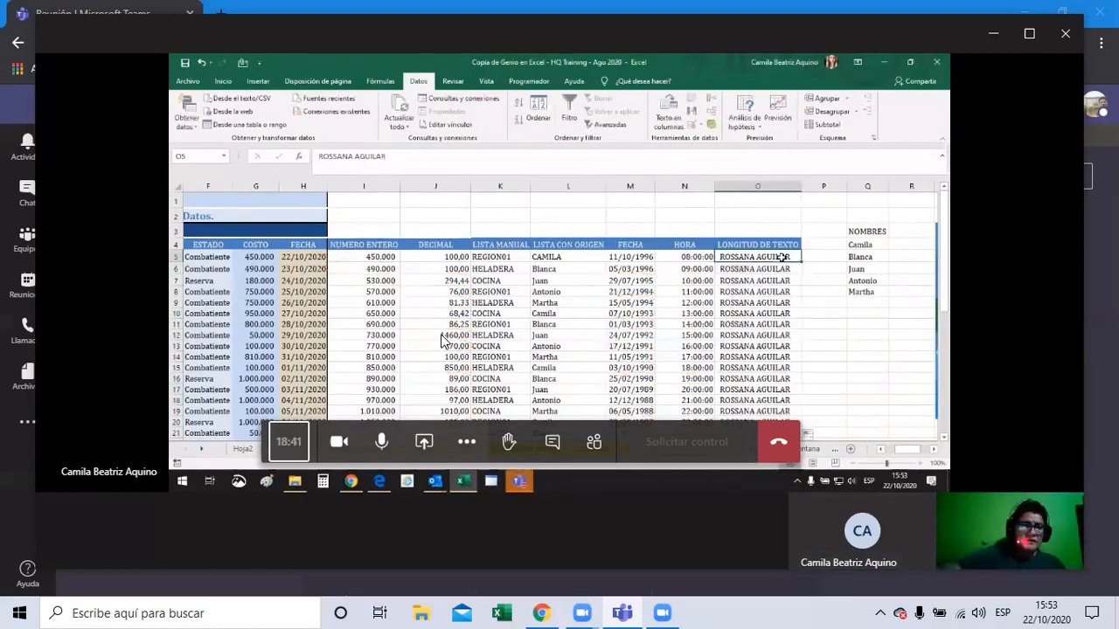
{"action": "left_click", "coordinate": [434, 162]}
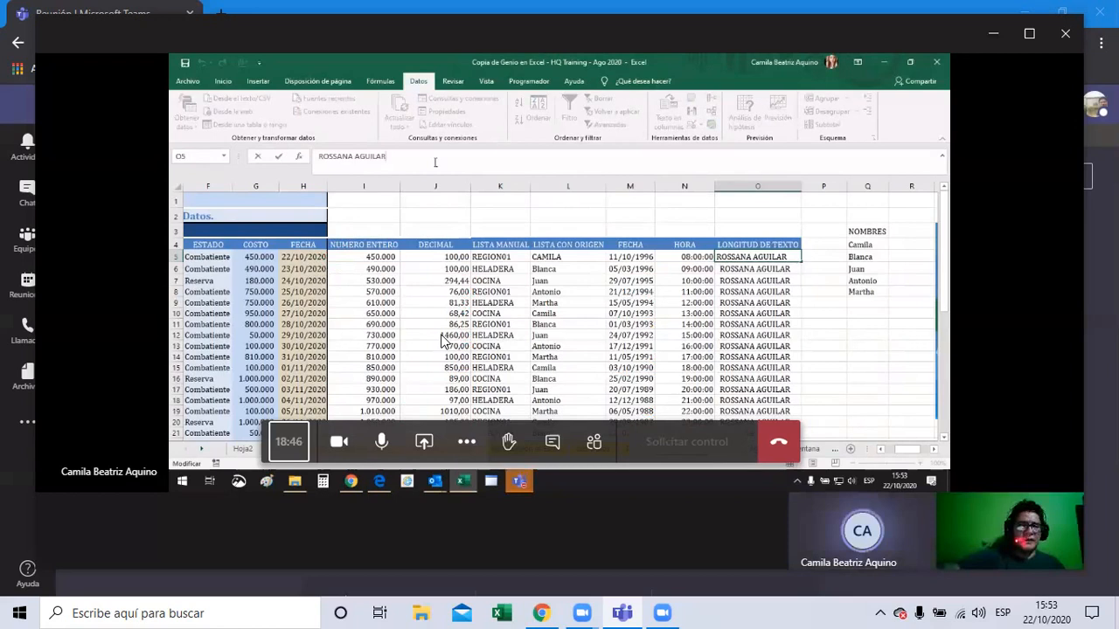
{"action": "left_click", "coordinate": [227, 81]}
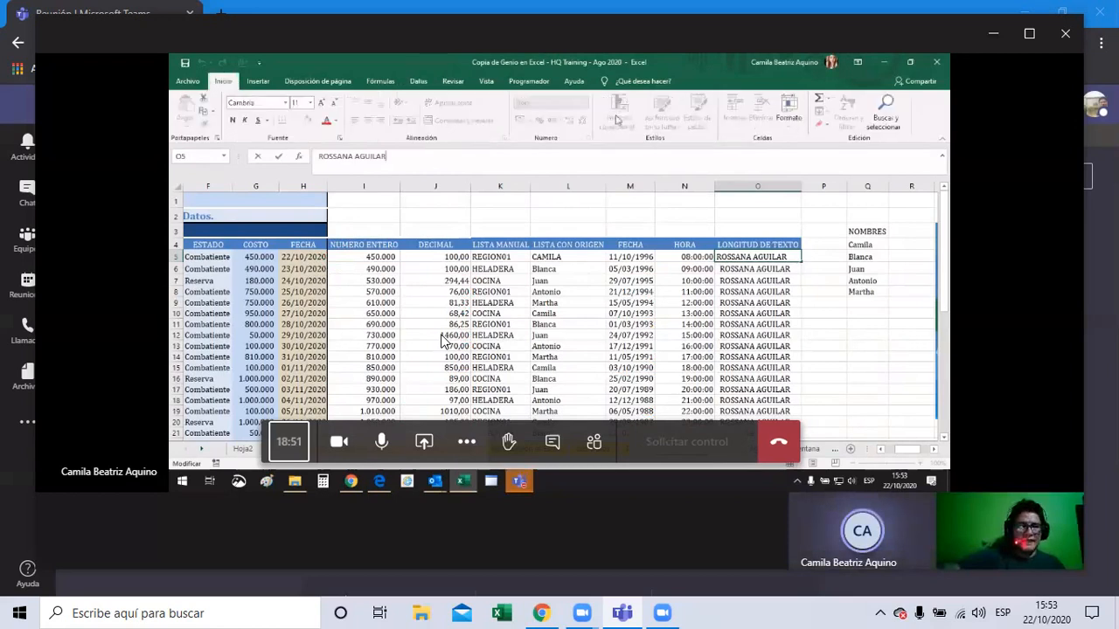
{"action": "left_click", "coordinate": [757, 231]}
{"action": "left_click", "coordinate": [419, 81]}
{"action": "left_click", "coordinate": [701, 126]}
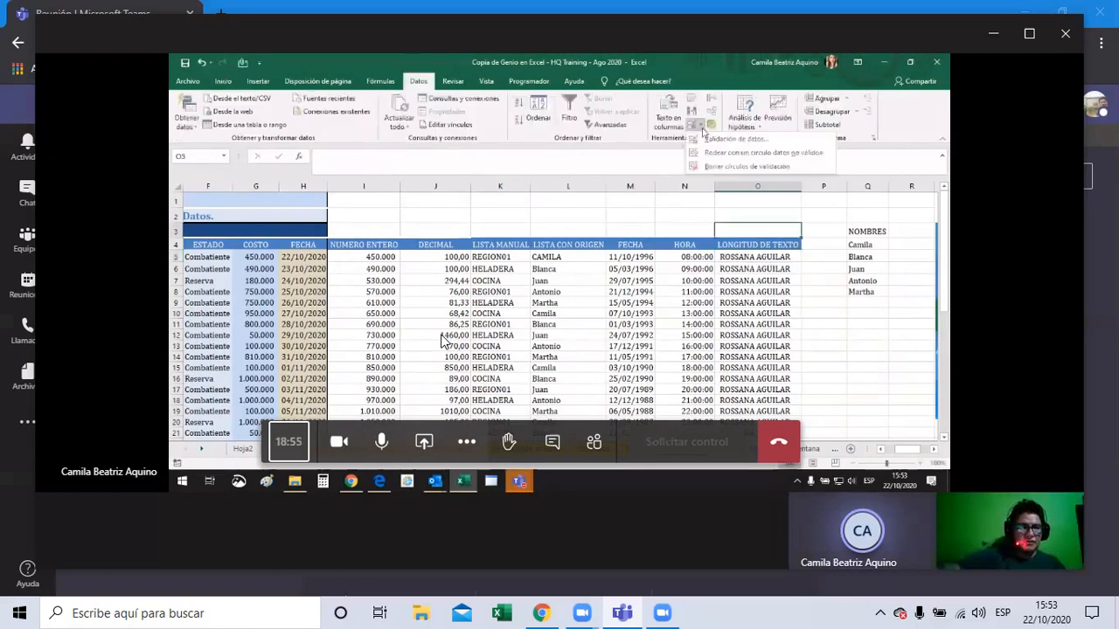
{"action": "left_click", "coordinate": [763, 152]}
{"action": "left_click", "coordinate": [786, 256]}
{"action": "key", "text": "ctrl+shift+Down"}
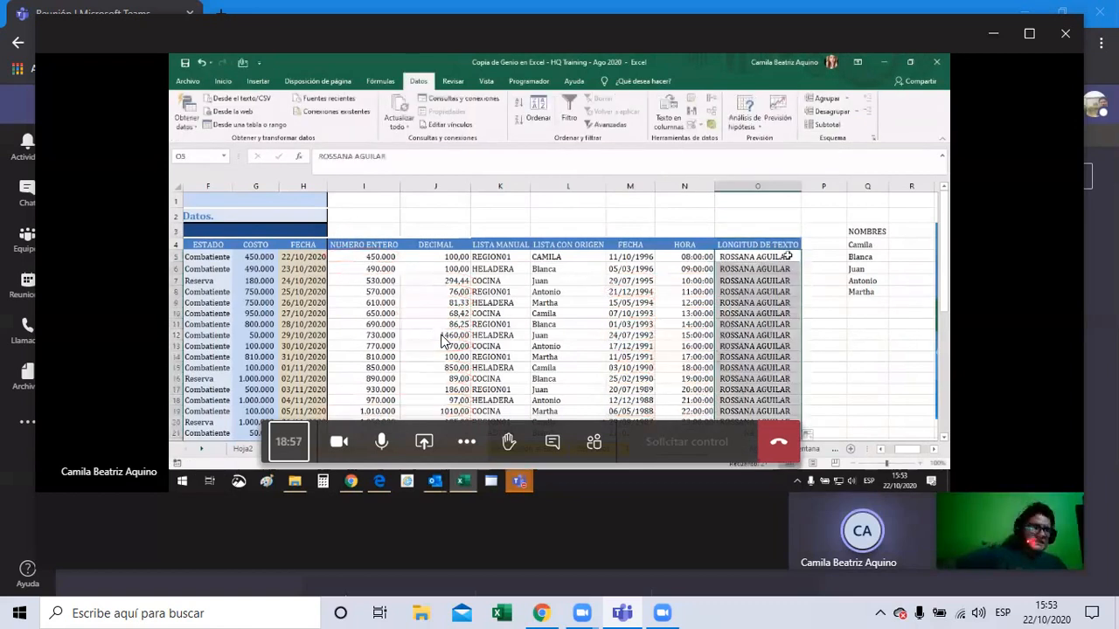
Step: Replace O5 with a longer name, see it rejected, and cancel the entry
{"action": "left_click", "coordinate": [785, 256]}
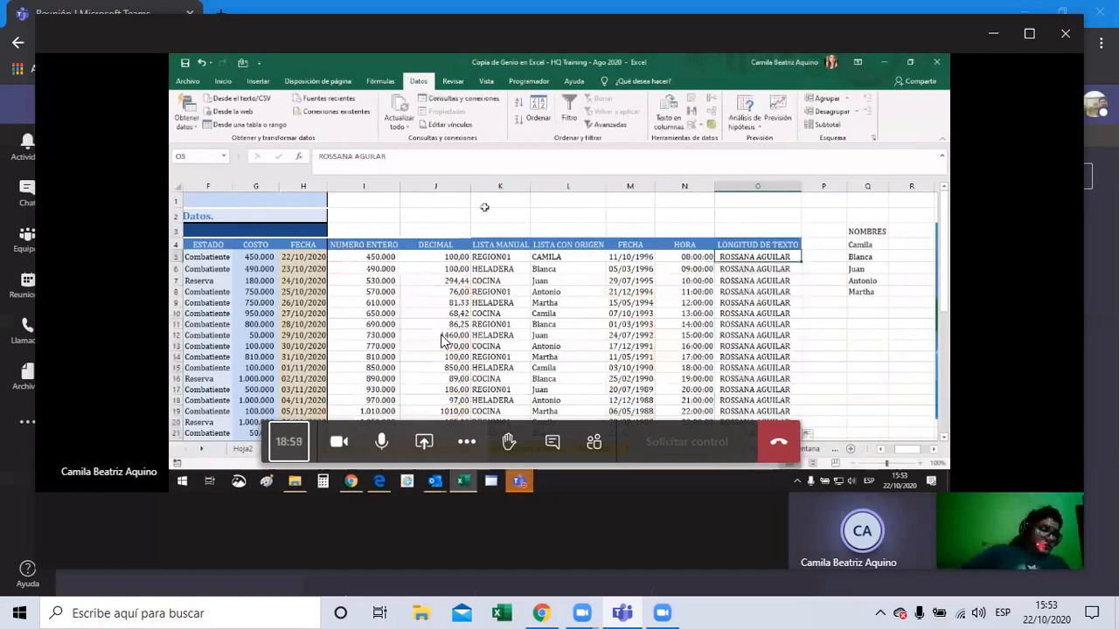
{"action": "left_click_drag", "start_coordinate": [388, 158], "coordinate": [320, 157]}
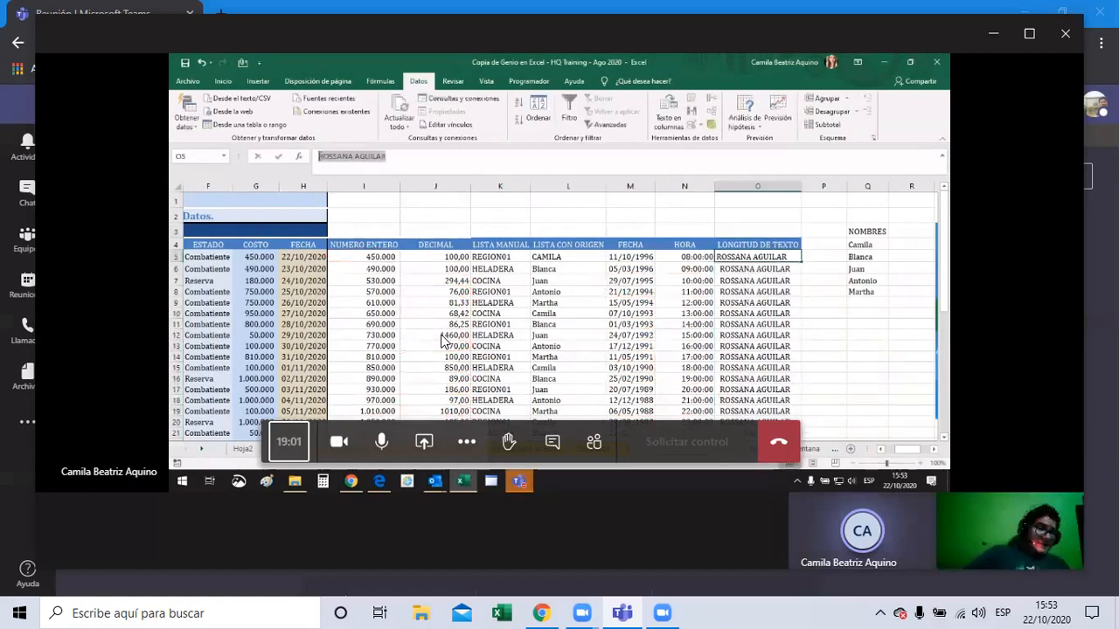
{"action": "type", "text": "=LE"}
{"action": "type", "text": "ITAS"}
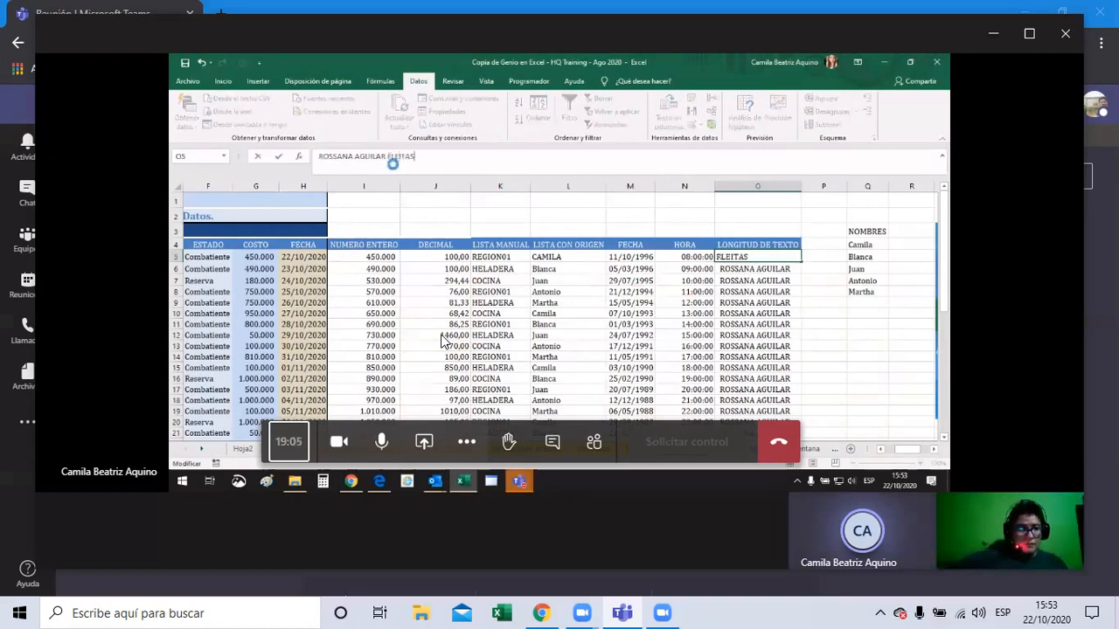
{"action": "key", "text": "Return"}
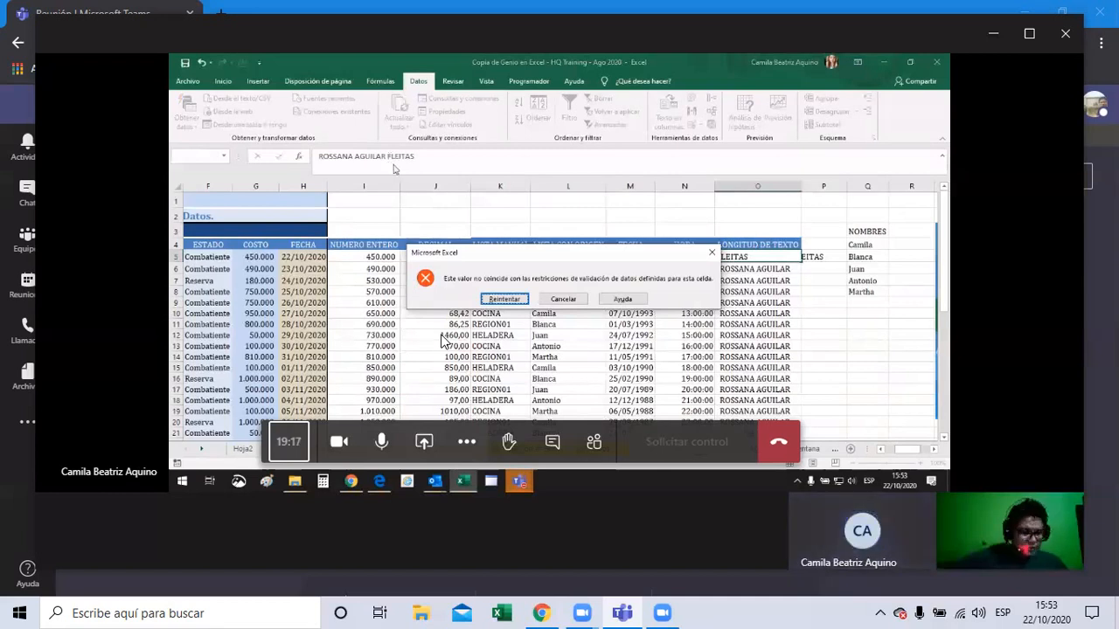
{"action": "left_click", "coordinate": [563, 299]}
{"action": "left_click", "coordinate": [429, 156]}
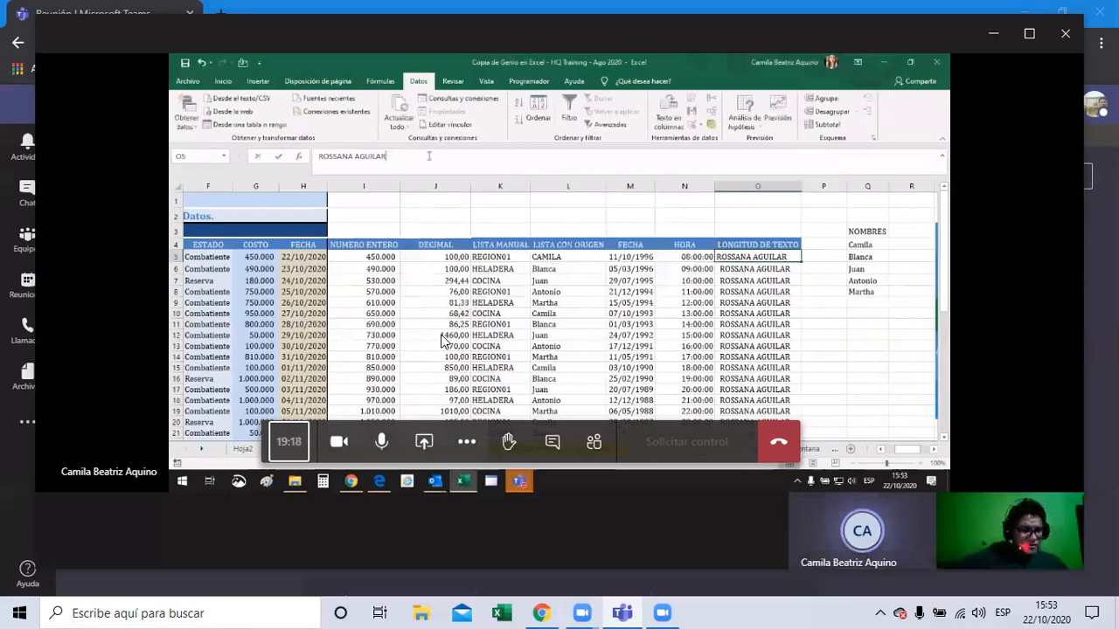
{"action": "left_click_drag", "start_coordinate": [430, 155], "coordinate": [291, 160]}
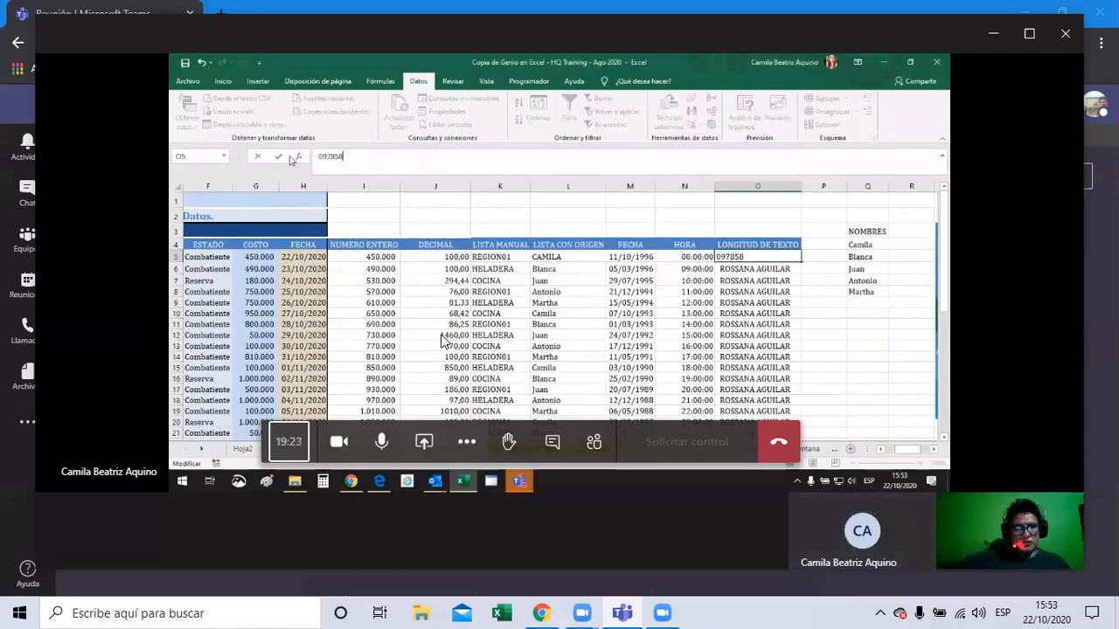
{"action": "key", "text": "Return"}
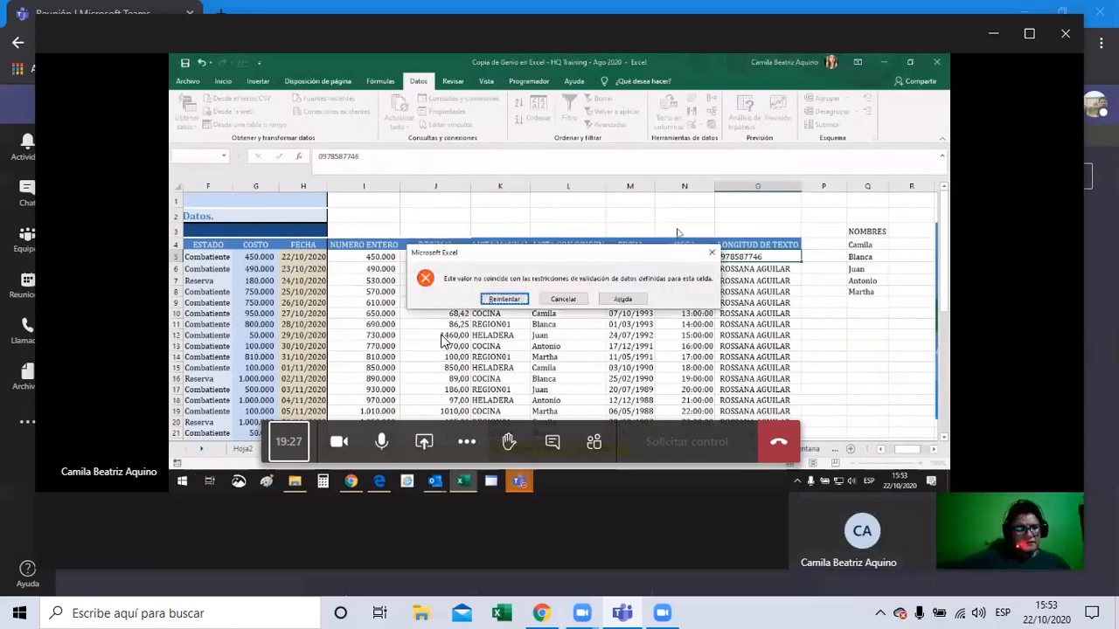
{"action": "left_click_drag", "start_coordinate": [667, 253], "coordinate": [610, 257]}
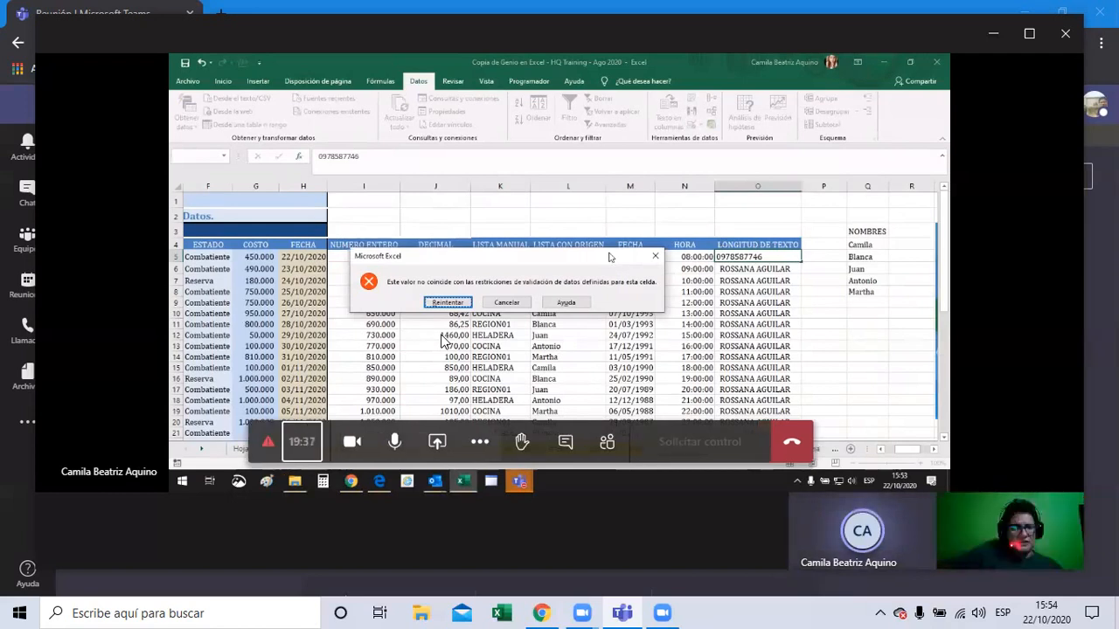
{"action": "key", "text": "Return"}
{"action": "type", "text": "1234"}
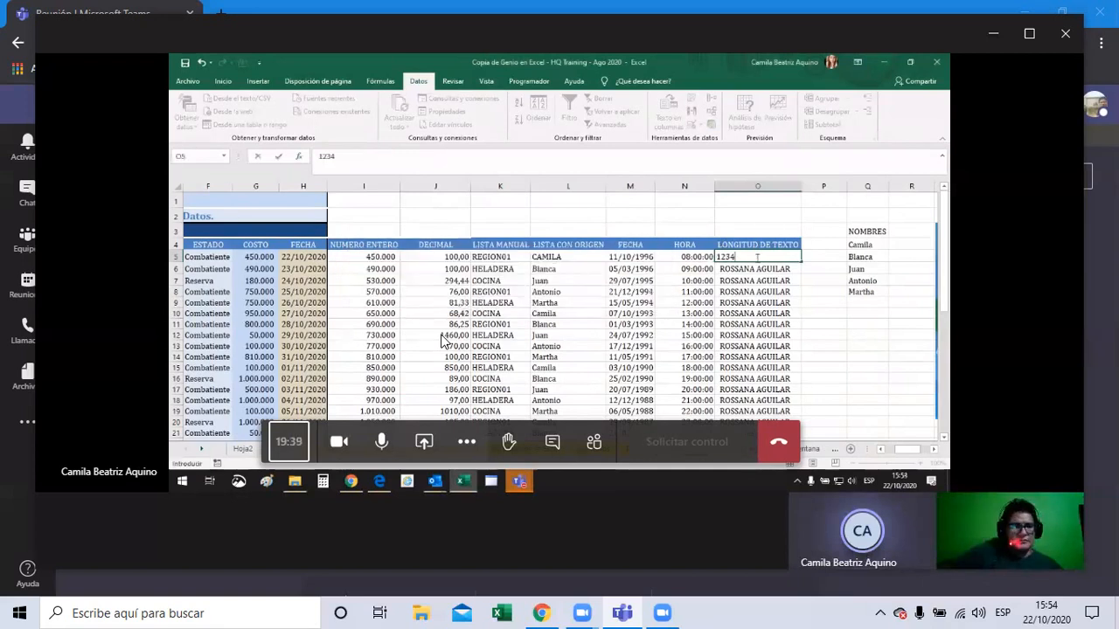
{"action": "type", "text": "5678910235"}
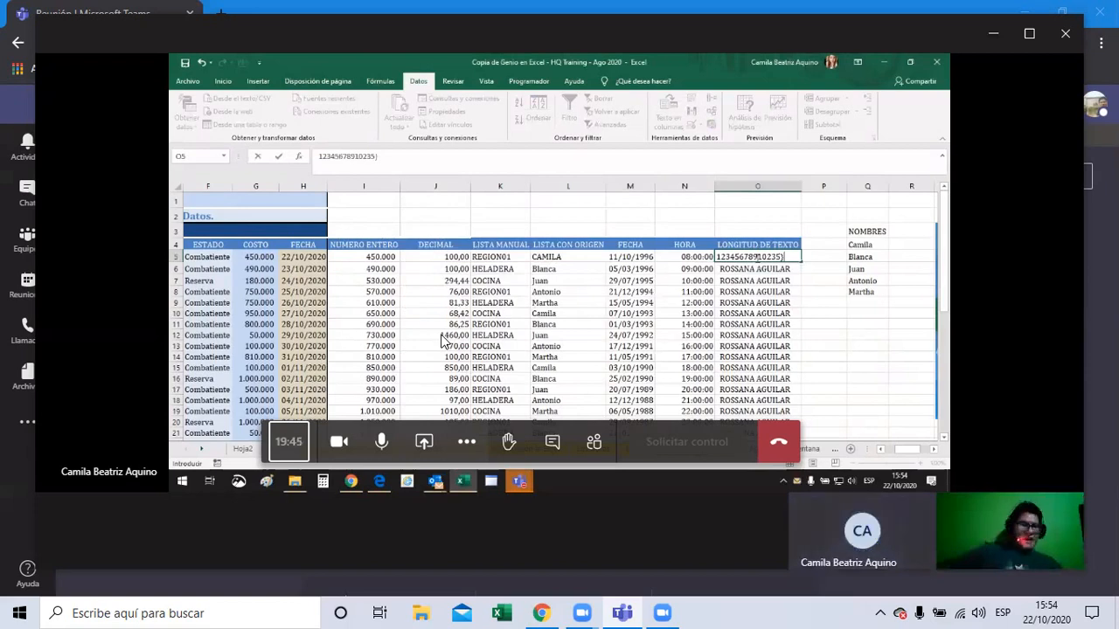
Step: Confirm the 14-digit entry in O5 is rejected and cancel it
{"action": "key", "text": "Return"}
{"action": "left_click", "coordinate": [562, 299]}
{"action": "left_click", "coordinate": [739, 278]}
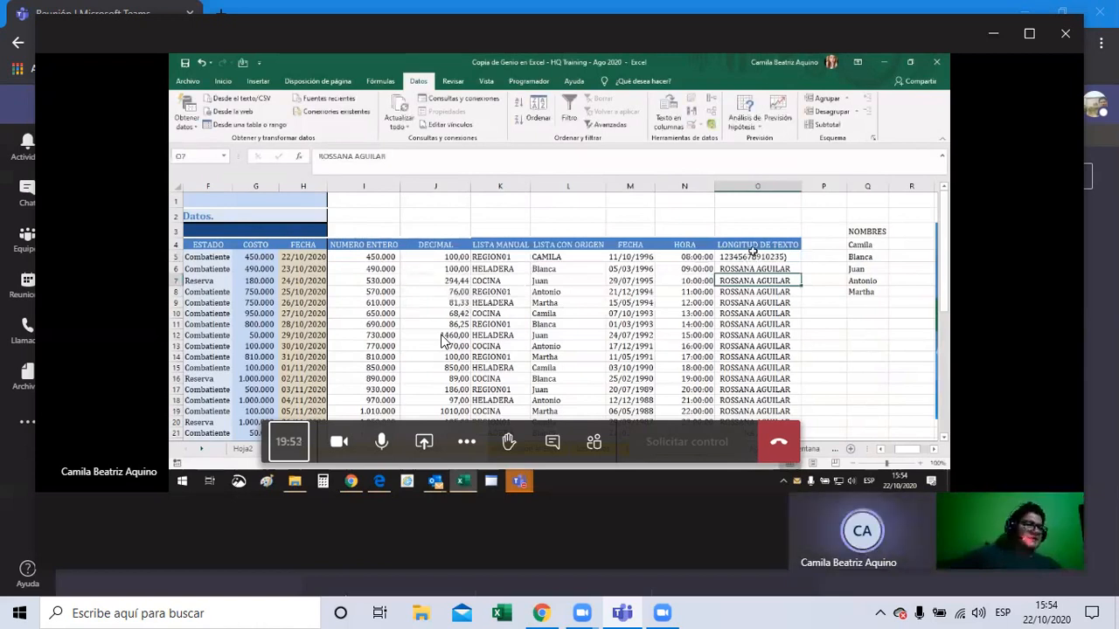
Step: Clear cell O5 so it is left empty
{"action": "left_click", "coordinate": [754, 256]}
{"action": "key", "text": "BackSpace"}
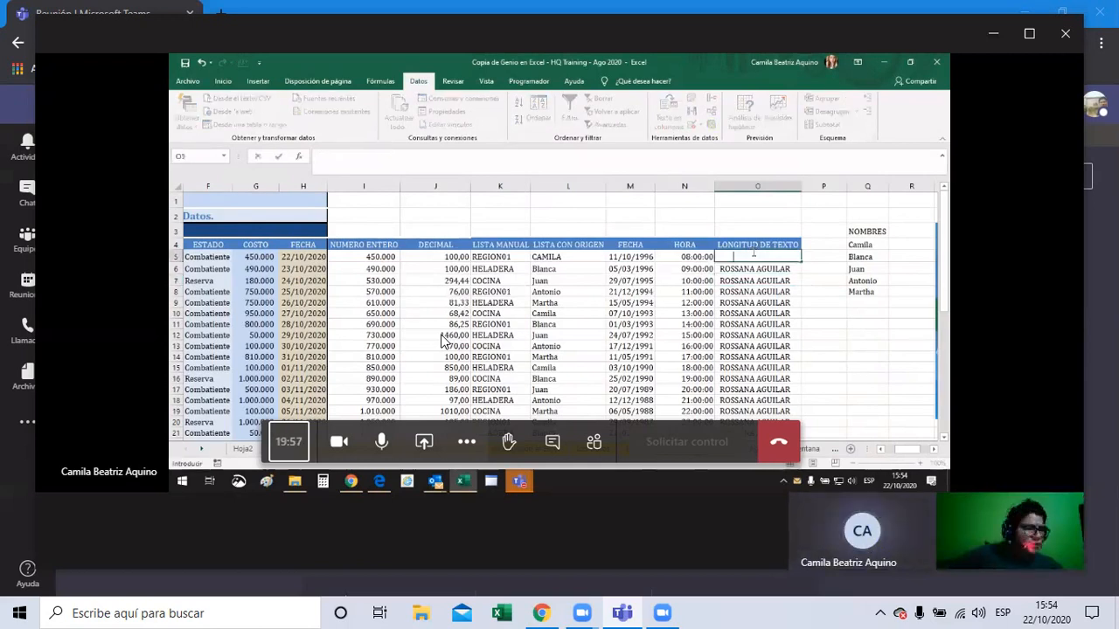
{"action": "key", "text": "Return"}
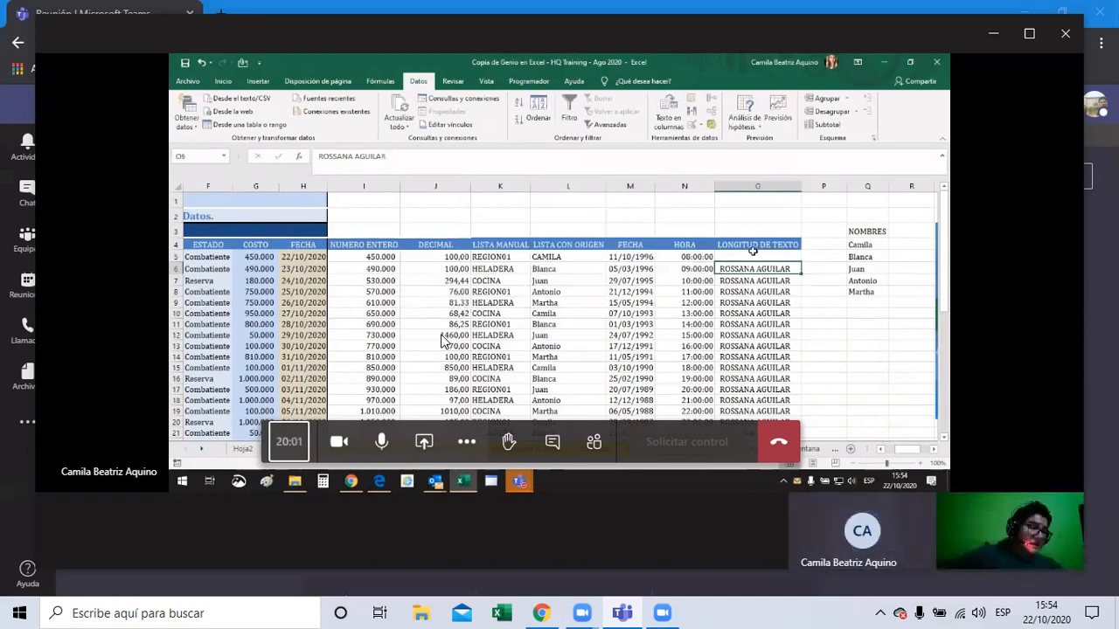
{"action": "left_click", "coordinate": [760, 257]}
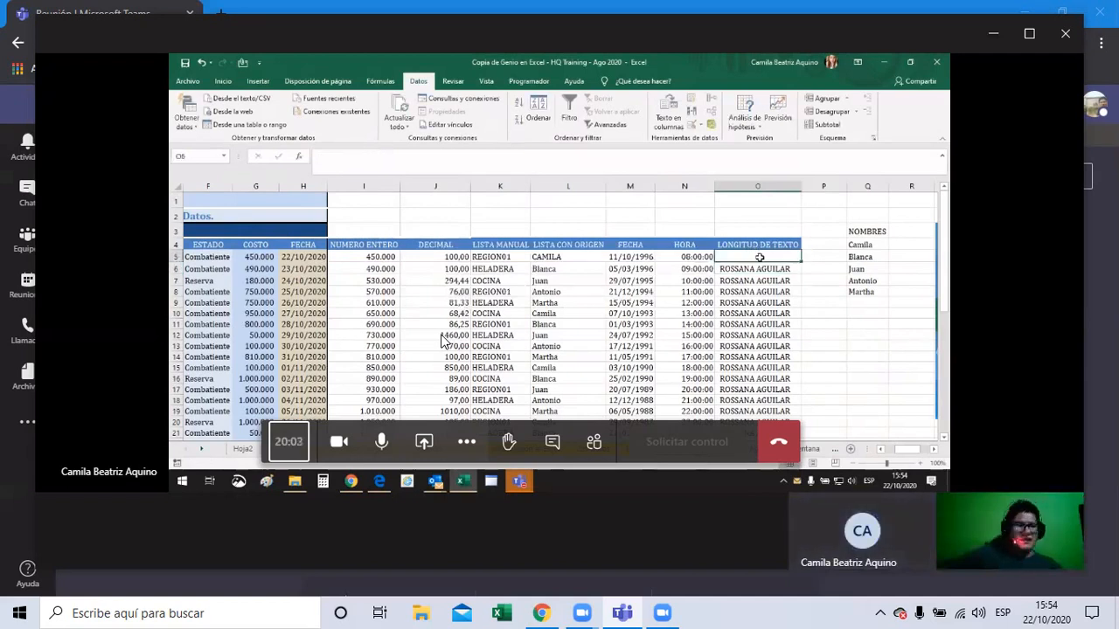
{"action": "double_click", "coordinate": [759, 257]}
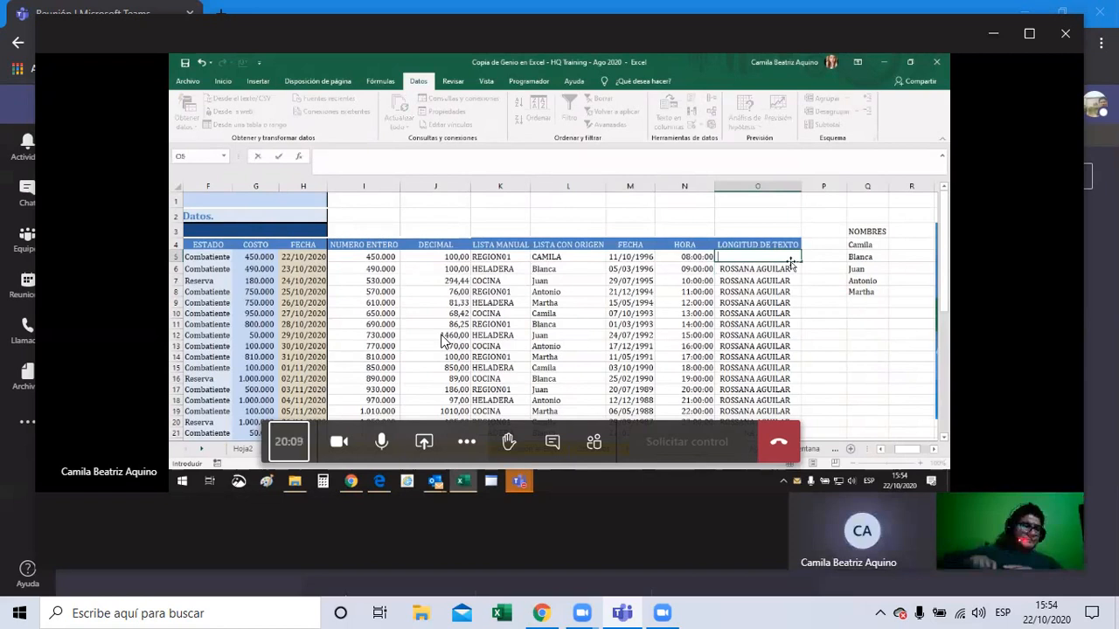
{"action": "key", "text": "Return"}
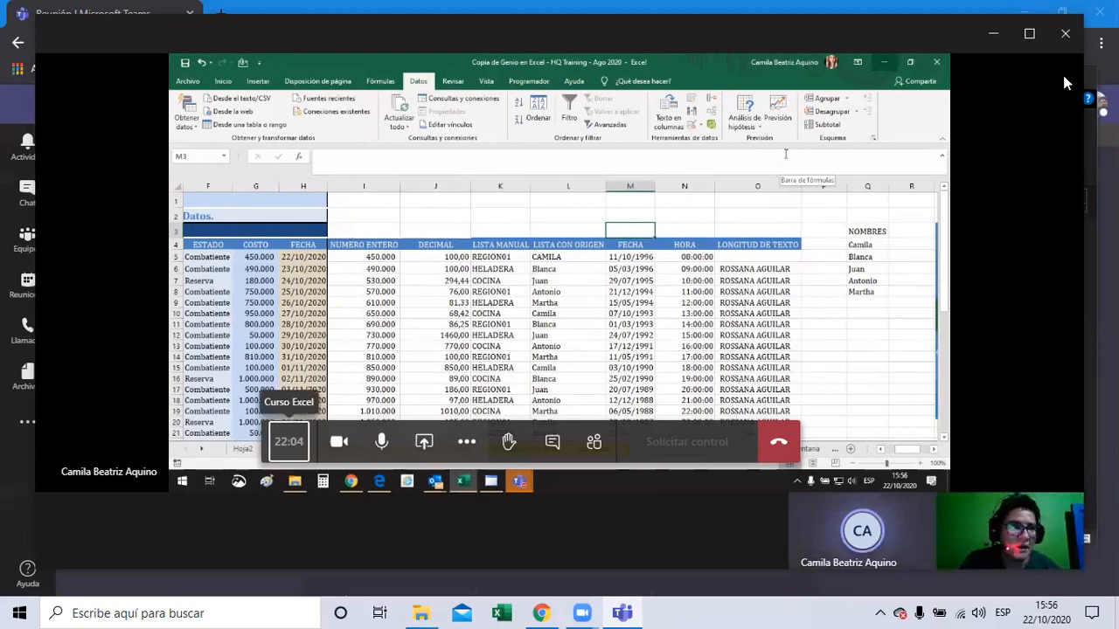
Step: Hang up the Teams call that was sharing the Excel workbook
{"action": "left_click", "coordinate": [778, 447]}
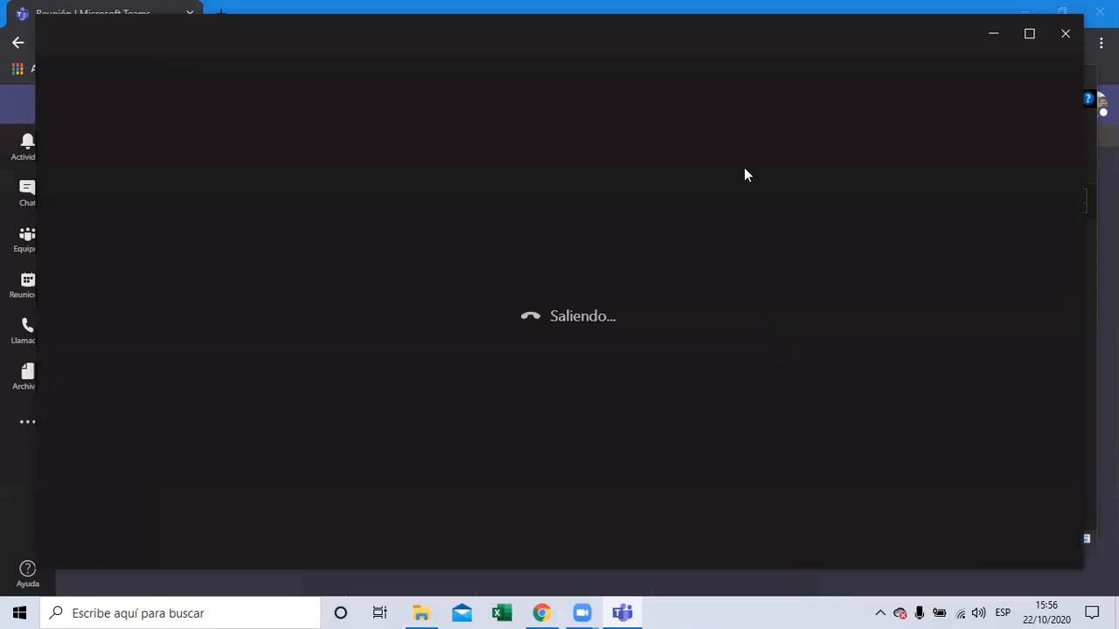